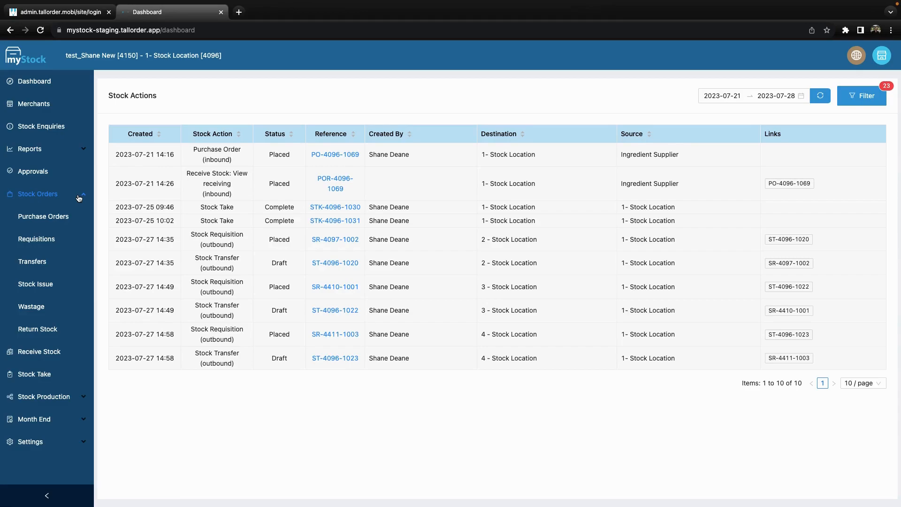
# Step: Open the purchase orders list and show the placed orders
pyautogui.click(51, 220)
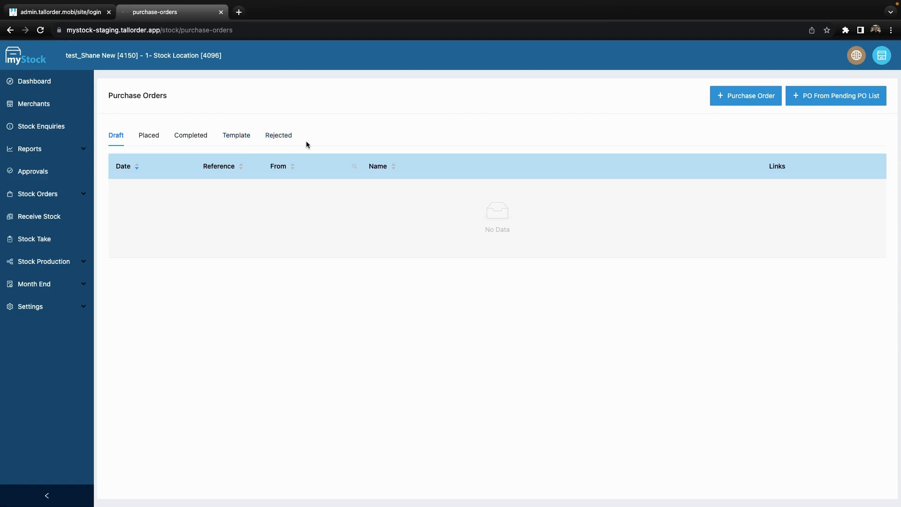
pyautogui.click(148, 136)
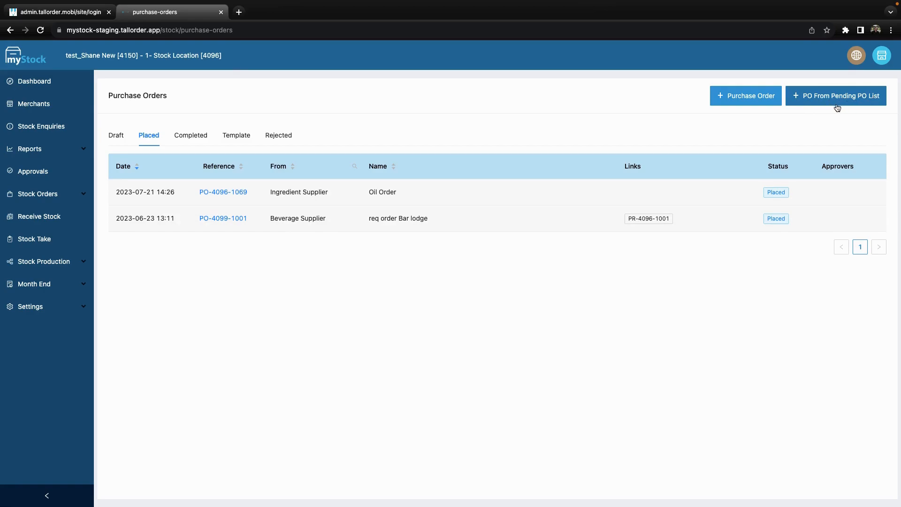
# Step: Start a new purchase order named "Cold drink order" with Beverage Supplier as its supplier
pyautogui.click(747, 99)
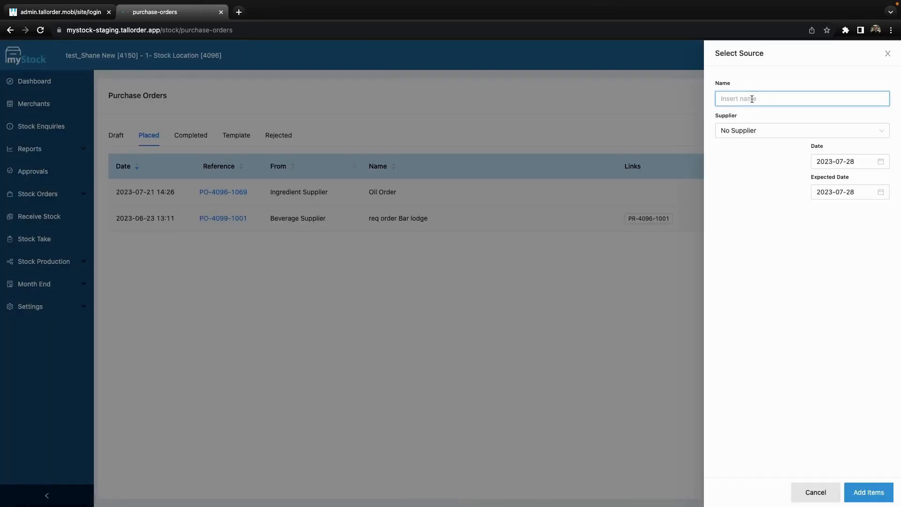
pyautogui.write('Co')
pyautogui.doubleClick(735, 98)
pyautogui.write('drink')
pyautogui.click(760, 130)
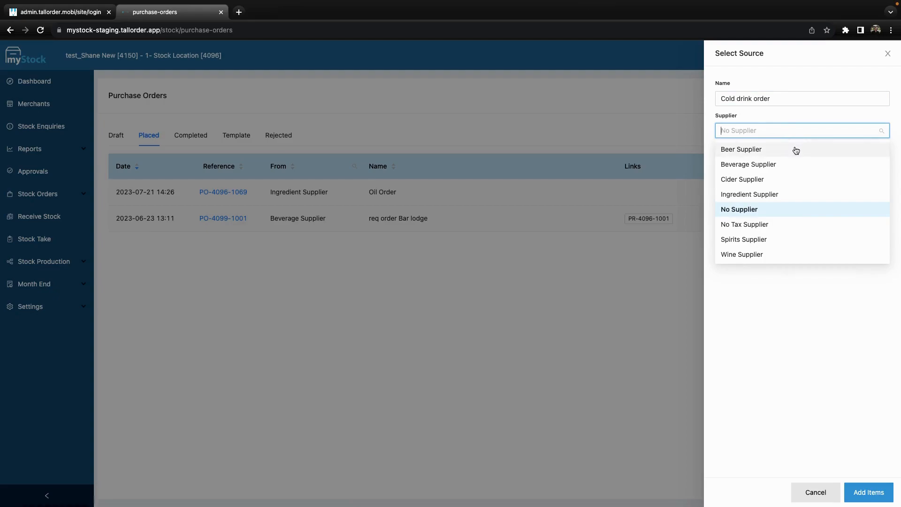
pyautogui.click(774, 168)
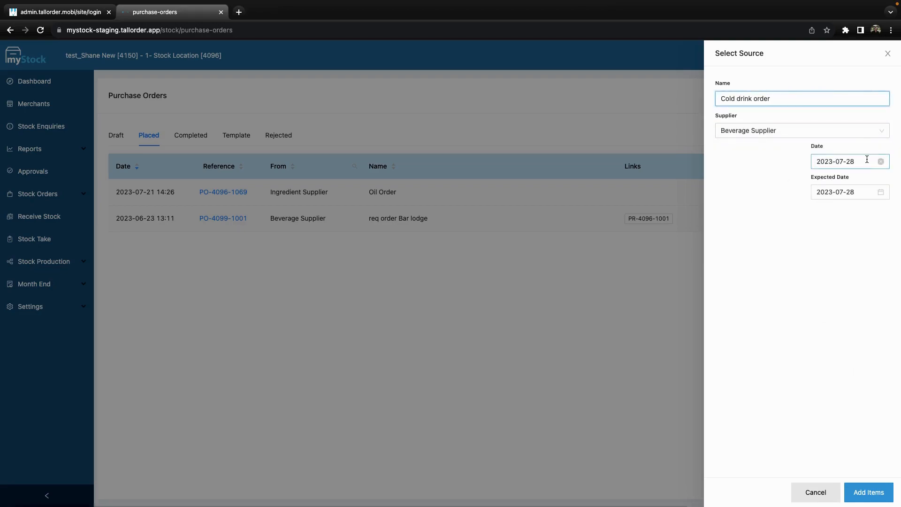
# Step: Keep 2023-07-28 as both the order date and the expected date, and continue to adding items
pyautogui.click(866, 160)
pyautogui.click(759, 146)
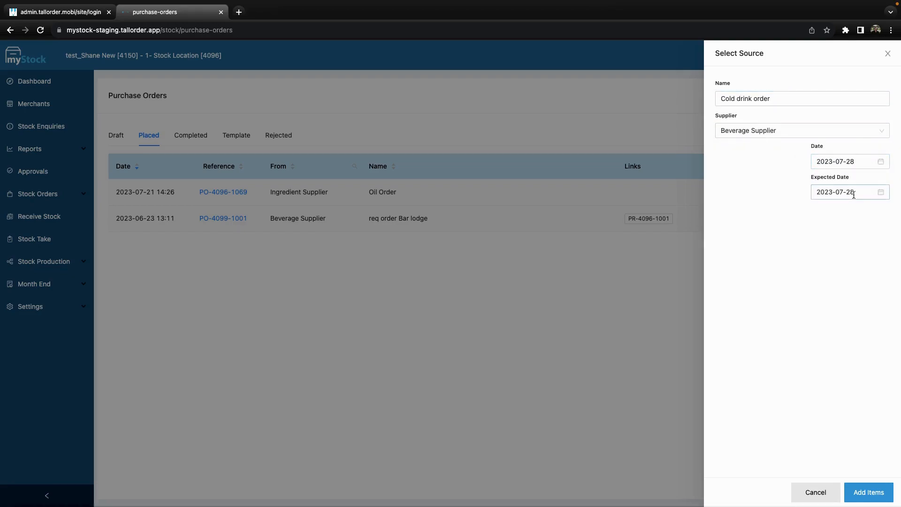
pyautogui.click(858, 192)
pyautogui.click(753, 176)
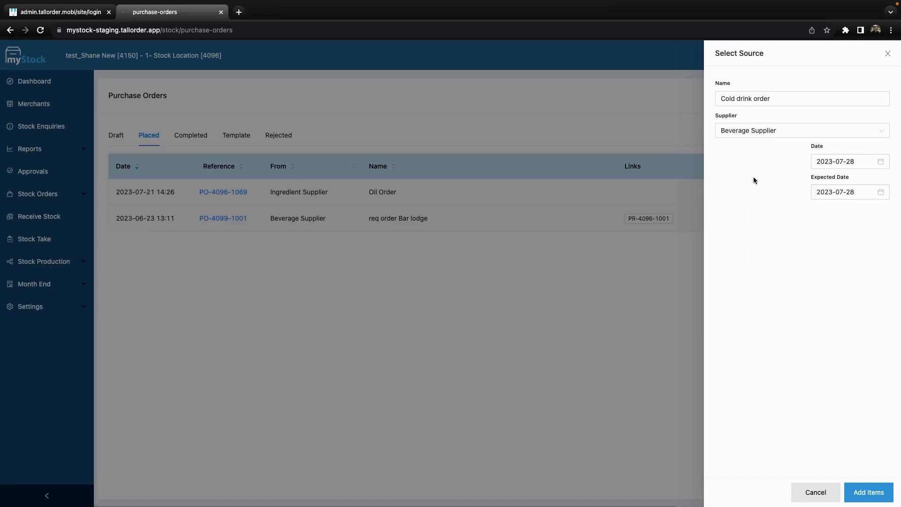
pyautogui.click(869, 492)
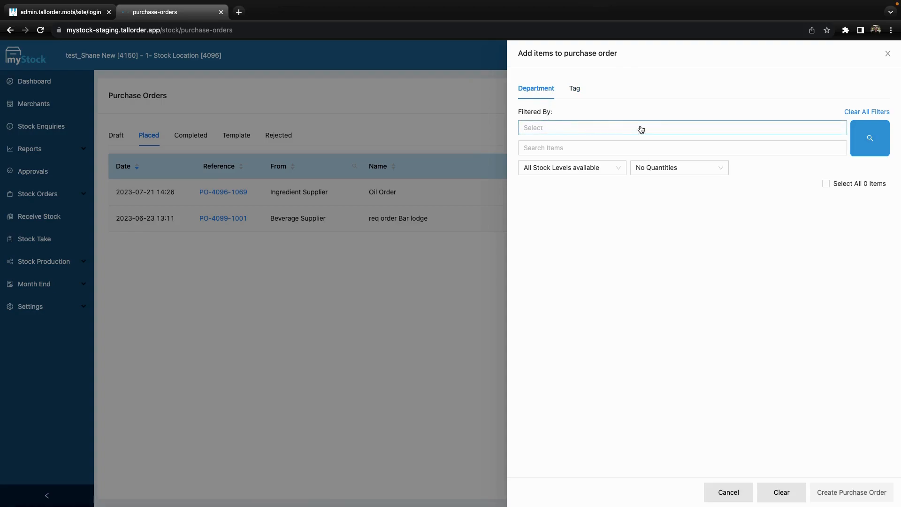
# Step: Look through the department filter options and search the items for "Coca"
pyautogui.click(572, 129)
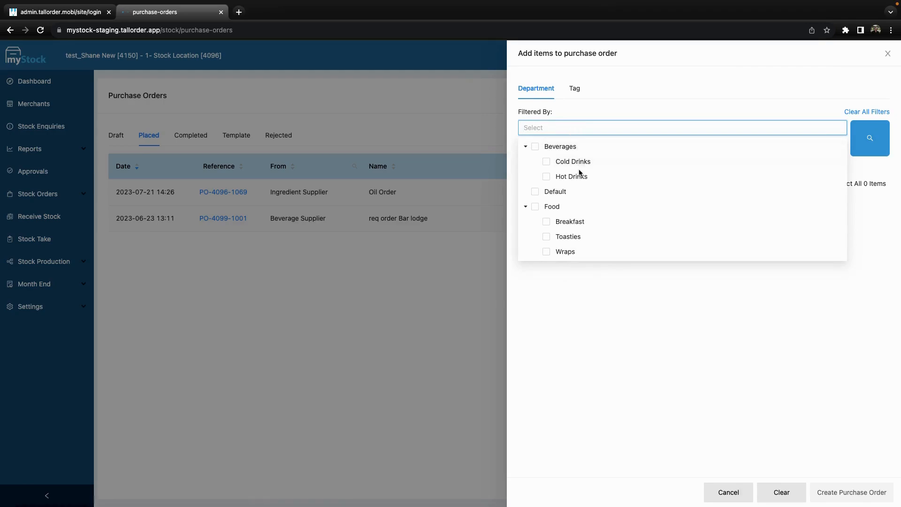
pyautogui.scroll(-5, 578, 221)
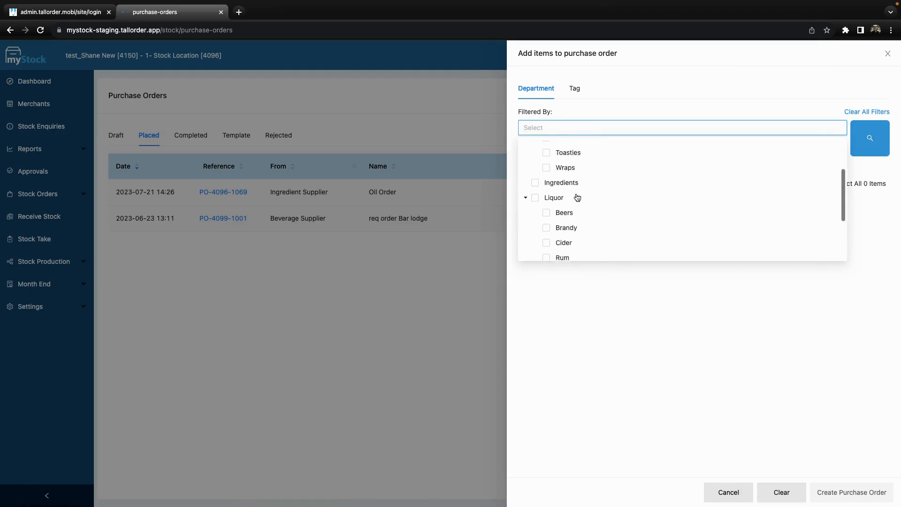
pyautogui.scroll(5, 577, 193)
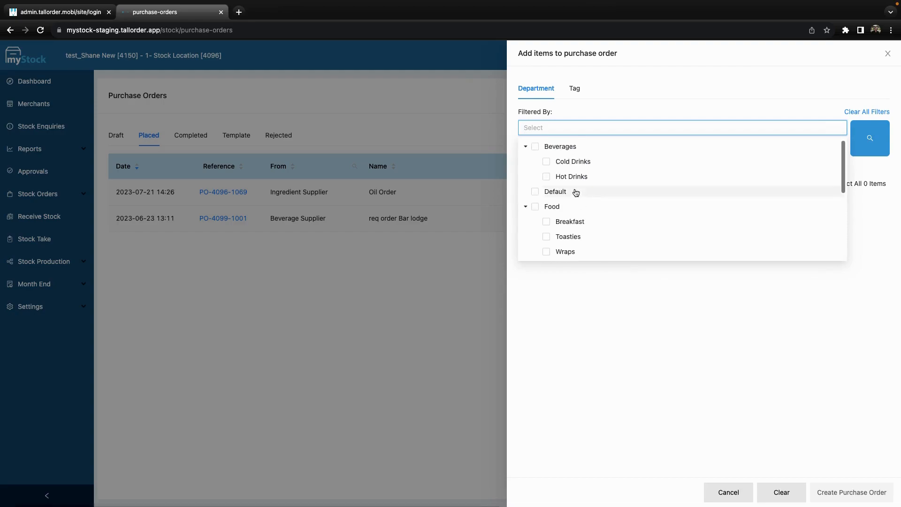
pyautogui.click(579, 128)
pyautogui.click(558, 148)
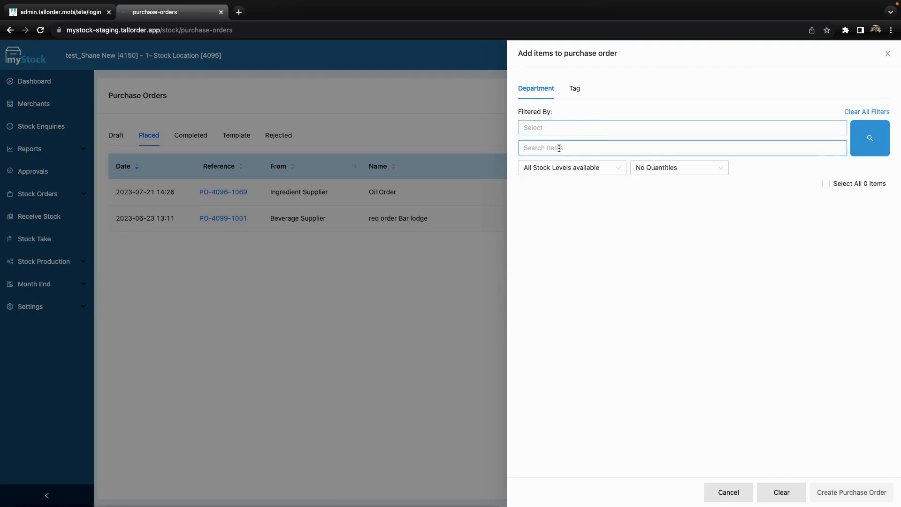
pyautogui.write('Coca')
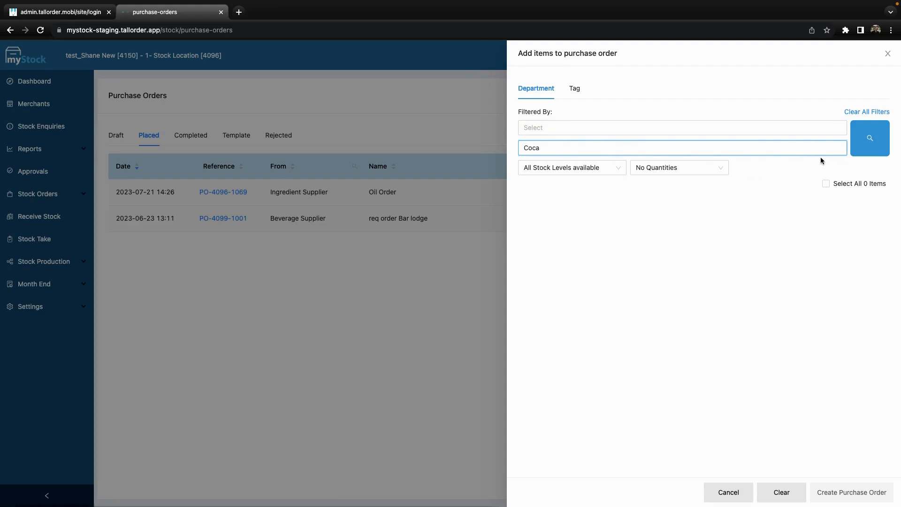
pyautogui.click(860, 144)
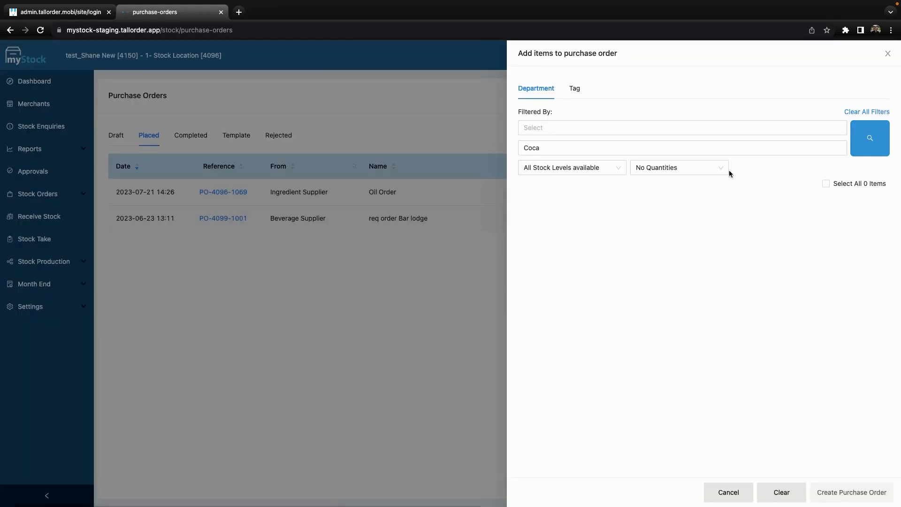
# Step: List the items of the Cold Drinks department and check the ordering units offered for Coca-Cola 330ml
pyautogui.click(557, 129)
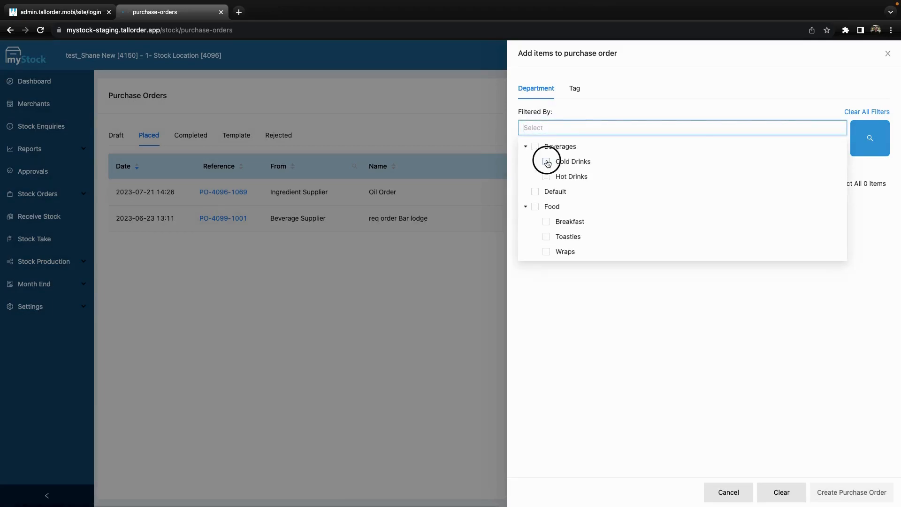
pyautogui.click(547, 162)
pyautogui.click(869, 137)
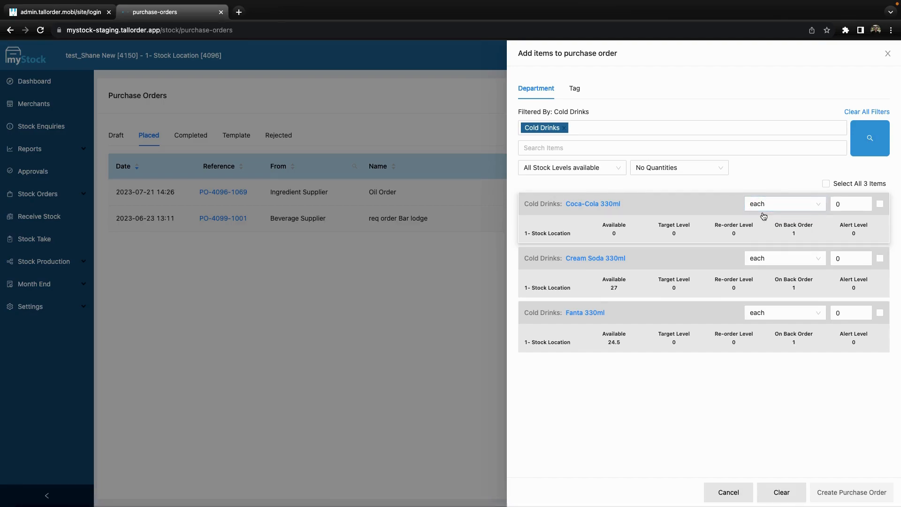
pyautogui.click(808, 203)
pyautogui.click(723, 205)
# Step: Replace the Cold Drinks filter with the Ingredients department, list its items and check the ordering units offered for Avo
pyautogui.click(564, 128)
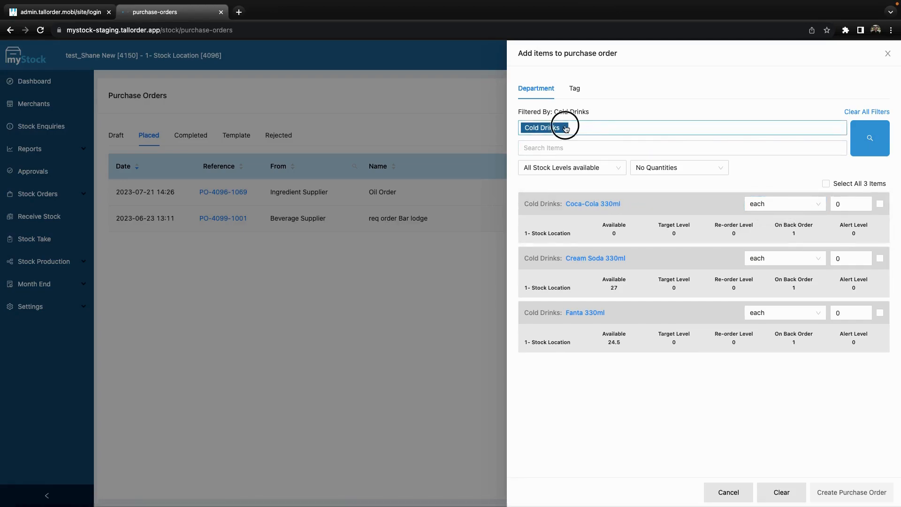
pyautogui.scroll(-5, 577, 242)
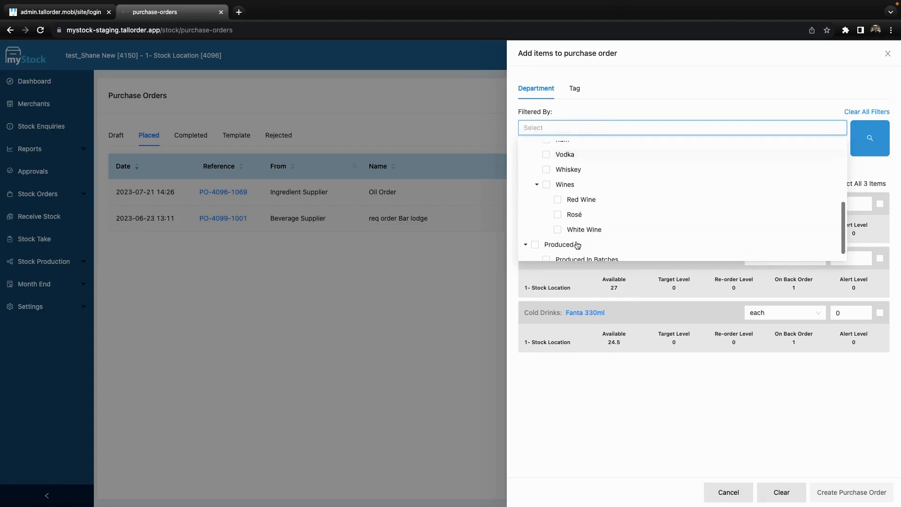
pyautogui.scroll(3, 576, 235)
pyautogui.scroll(-3, 573, 223)
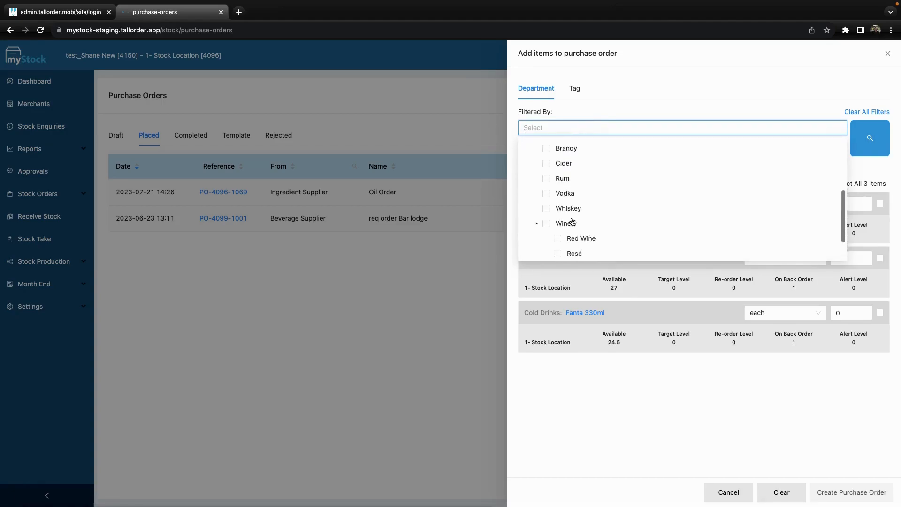
pyautogui.scroll(5, 576, 220)
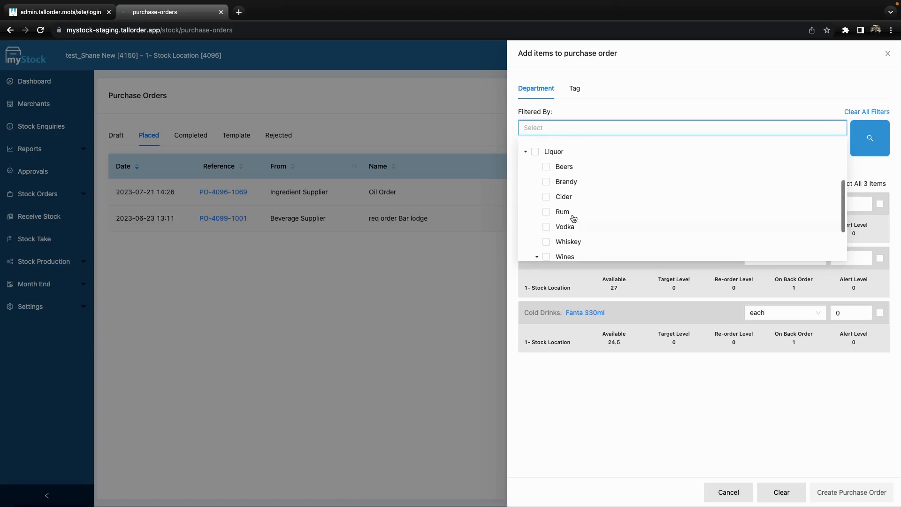
pyautogui.click(569, 208)
pyautogui.click(871, 137)
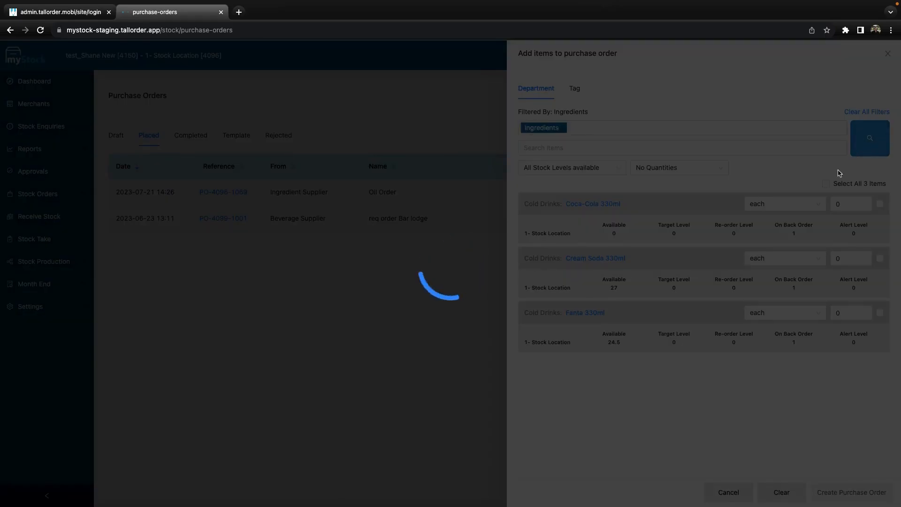
pyautogui.scroll(-2, 681, 223)
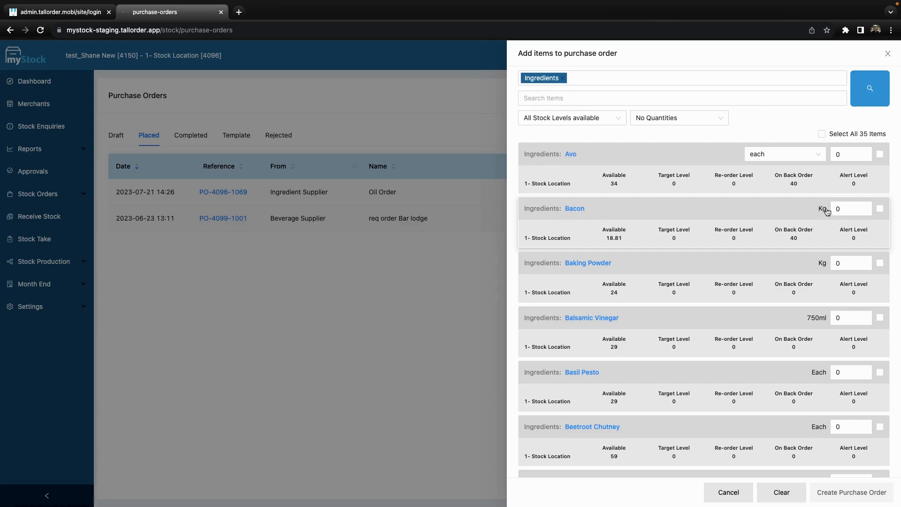
pyautogui.click(803, 155)
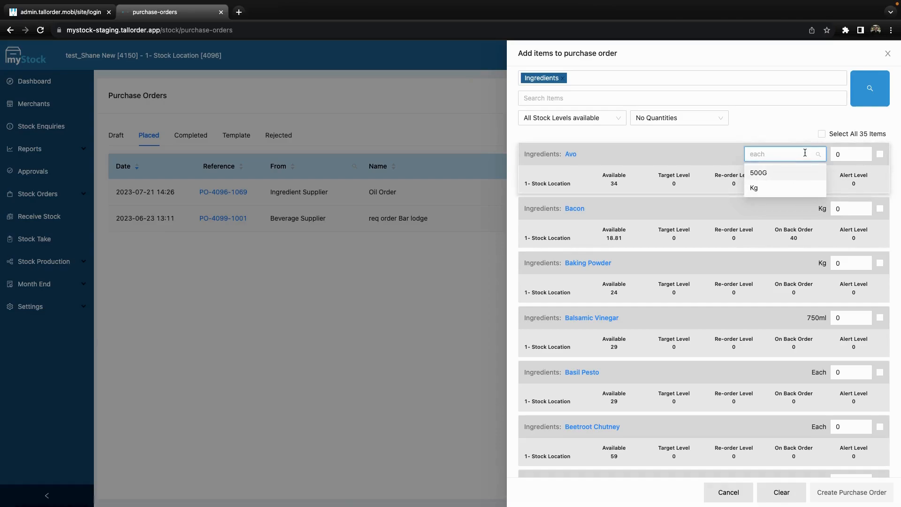
pyautogui.click(805, 153)
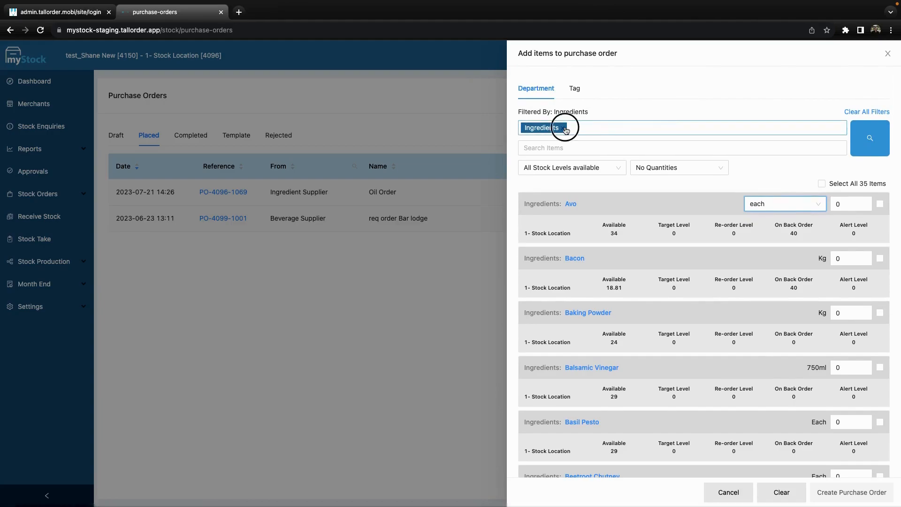
# Step: Replace the Ingredients filter with both Beverages departments, Cold Drinks and Hot Drinks, leaving out any food departments, and list their items
pyautogui.click(565, 129)
pyautogui.scroll(-1, 563, 206)
pyautogui.scroll(5, 562, 173)
pyautogui.click(562, 162)
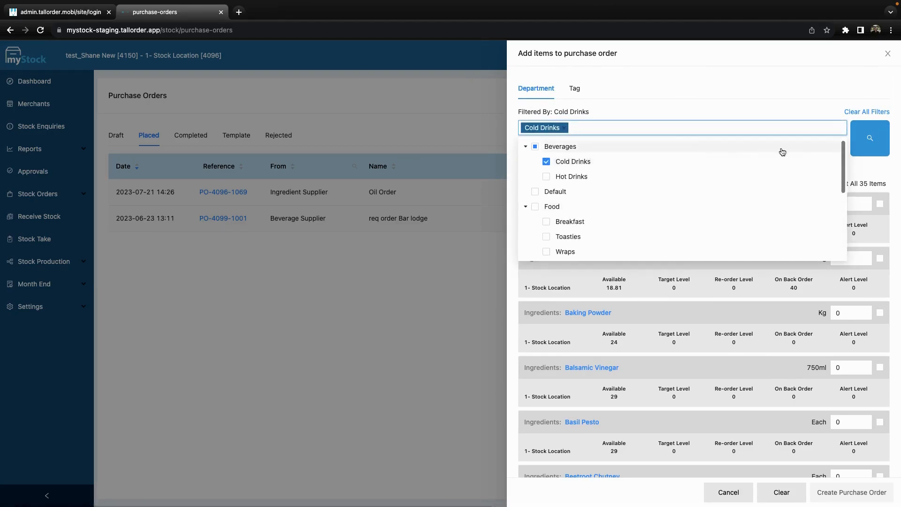
pyautogui.click(578, 177)
pyautogui.click(569, 222)
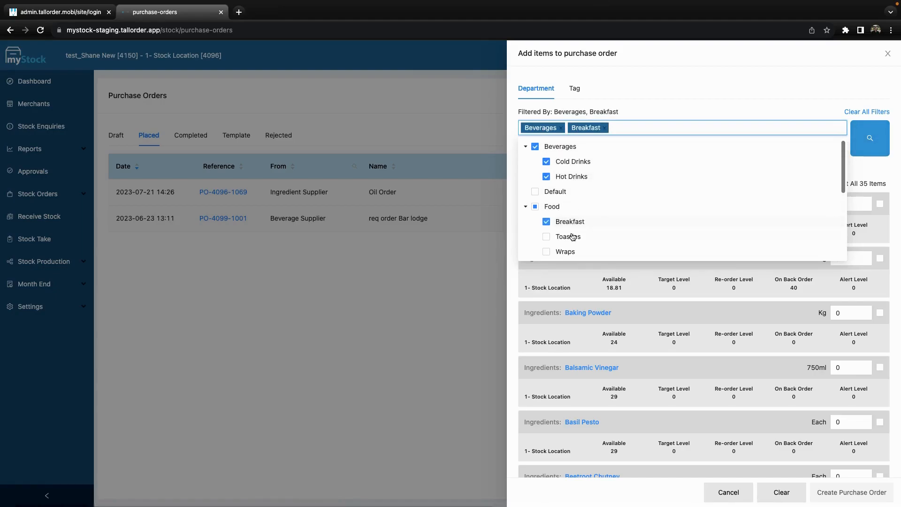
pyautogui.click(569, 236)
pyautogui.click(646, 129)
pyautogui.click(604, 129)
pyautogui.click(866, 137)
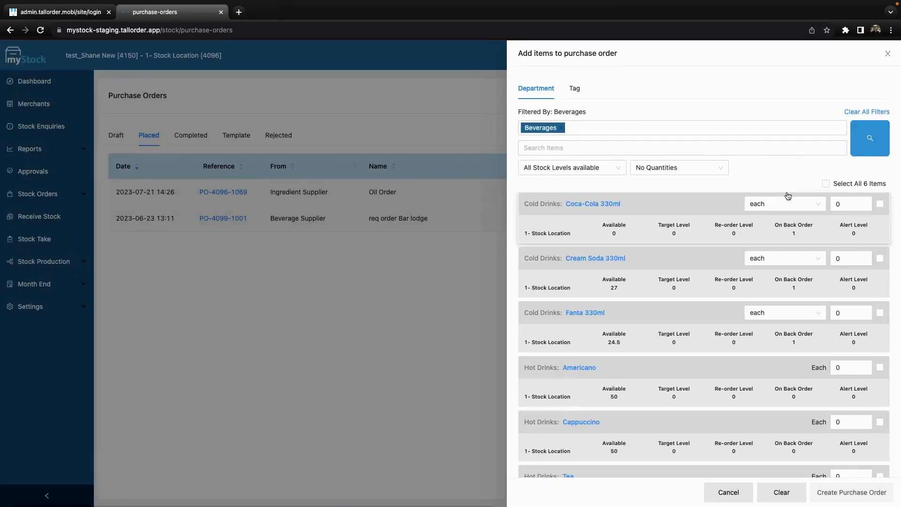
# Step: Set Coca-Cola 330ml to a quantity of 6 in Case 6 units and Cream Soda 330ml to a quantity of 5
pyautogui.click(812, 204)
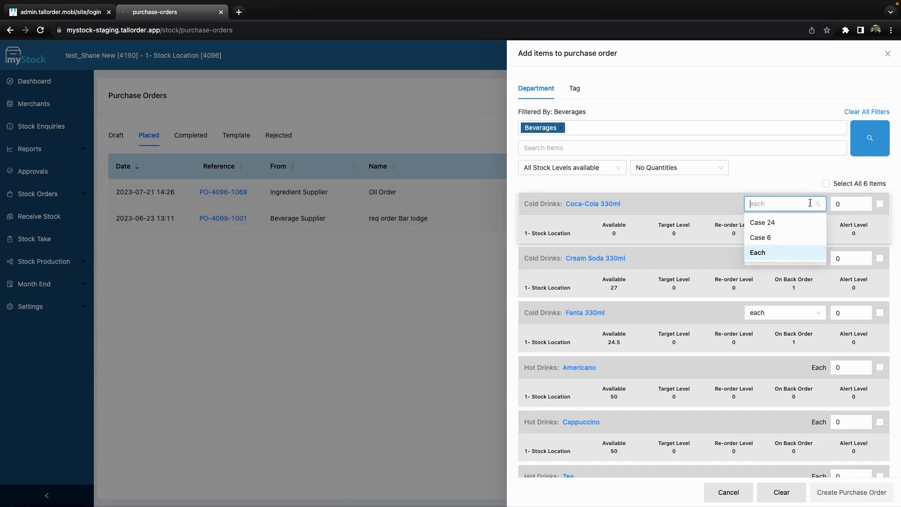
pyautogui.click(782, 240)
pyautogui.click(842, 204)
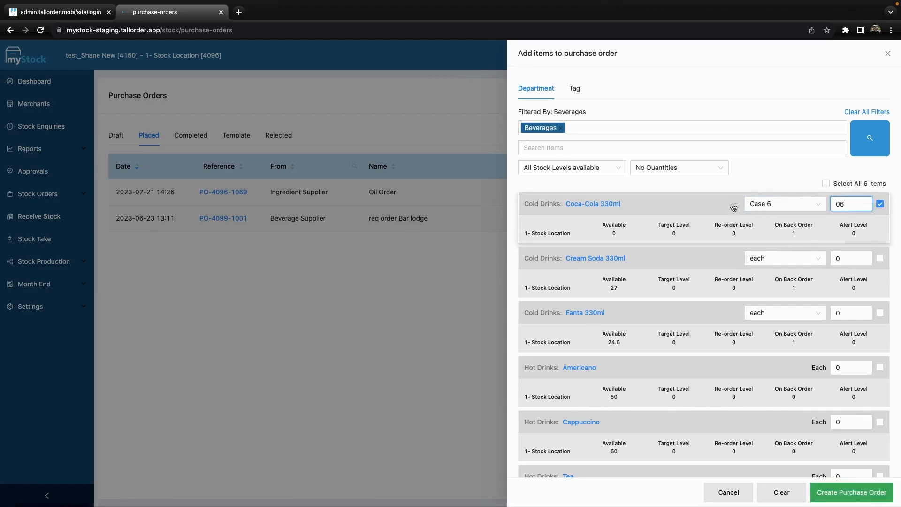
pyautogui.click(844, 259)
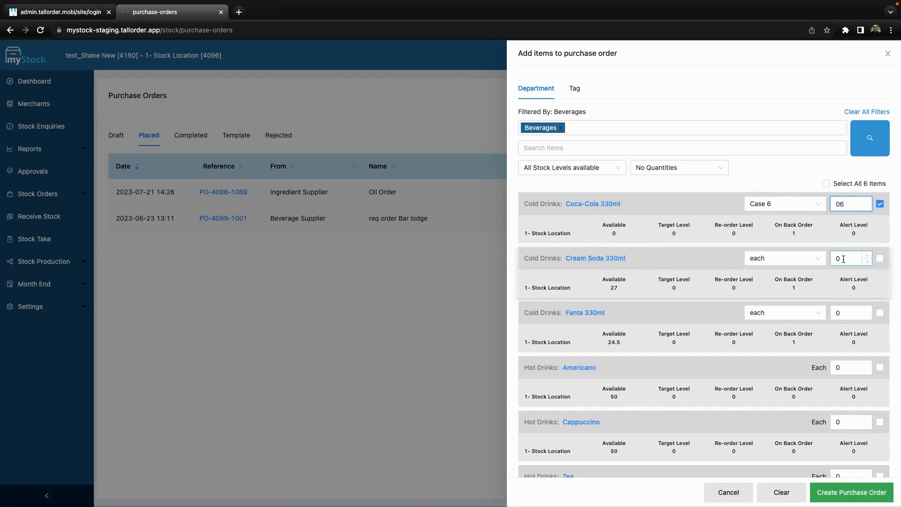
pyautogui.write('5')
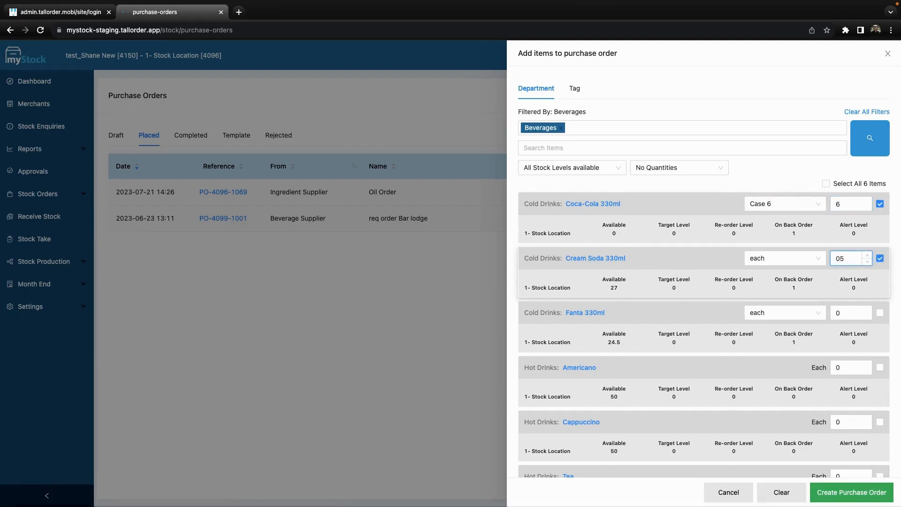
# Step: Select all 6 items, check the stock level filter options, try the Order single unit quantity option and deselect all items
pyautogui.click(826, 184)
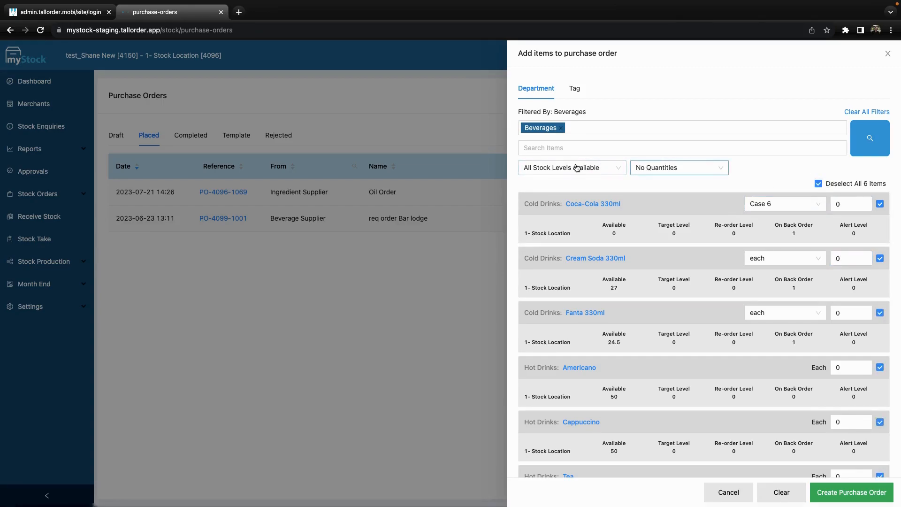
pyautogui.click(608, 170)
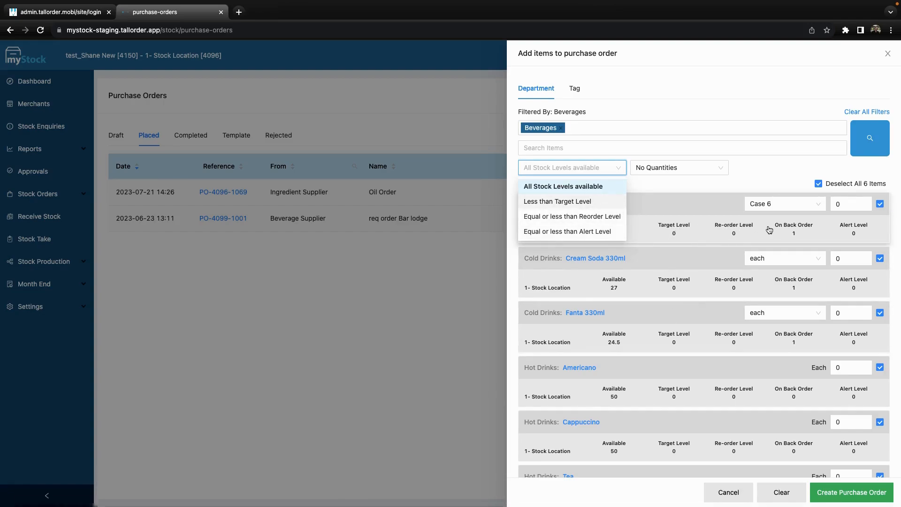
pyautogui.click(663, 187)
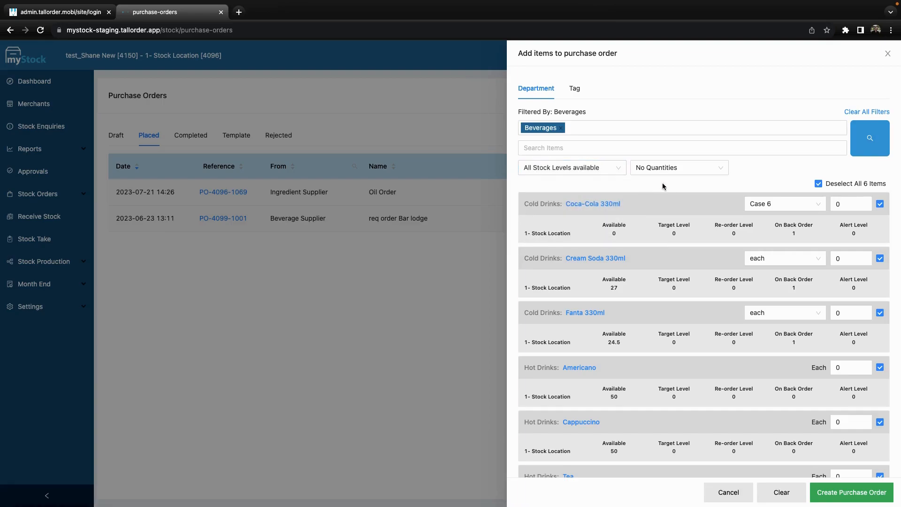
pyautogui.click(718, 172)
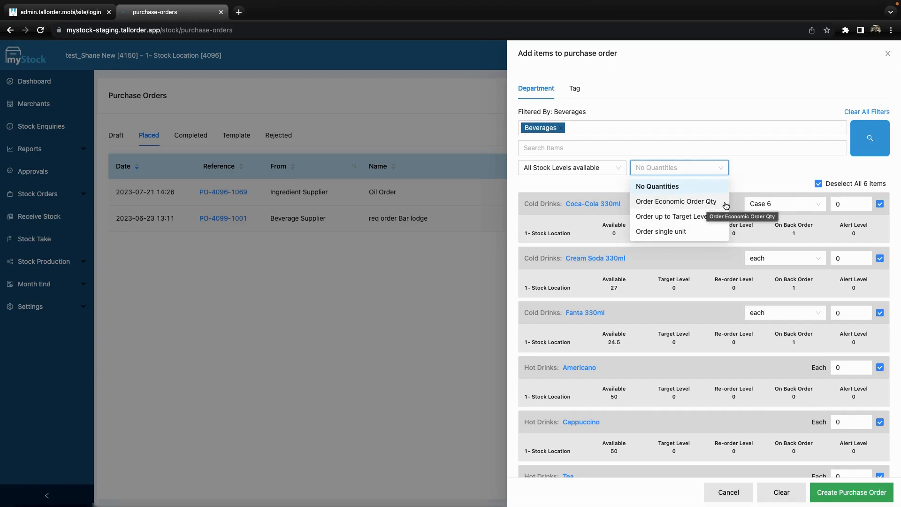
pyautogui.click(680, 231)
pyautogui.scroll(-1, 855, 348)
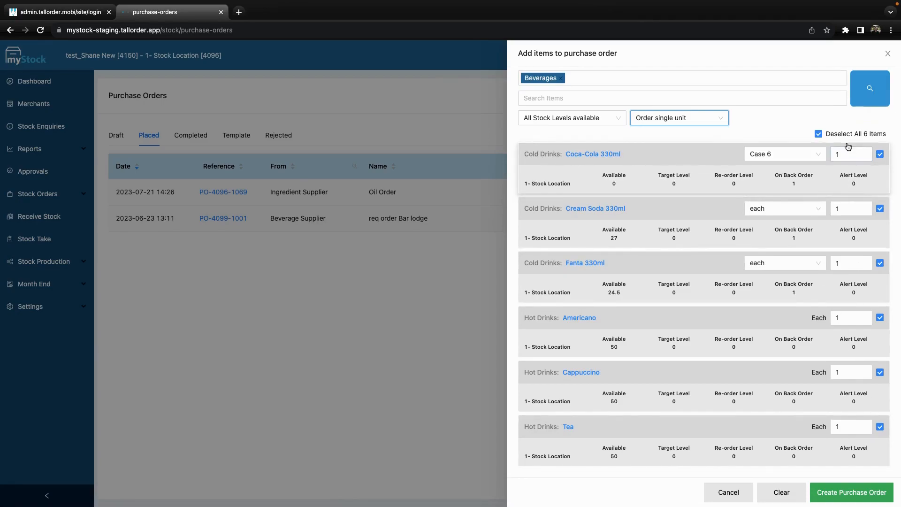
pyautogui.click(818, 134)
# Step: Set the quantities to 6 for Coca-Cola 330ml and 5 for Cream Soda 330ml and create the purchase order
pyautogui.click(840, 152)
pyautogui.write('6')
pyautogui.click(845, 207)
pyautogui.write('5')
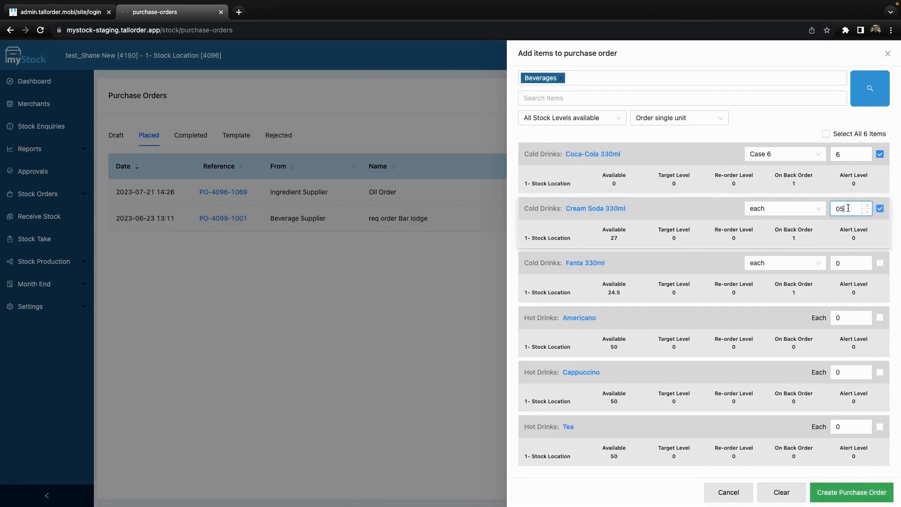
pyautogui.click(854, 497)
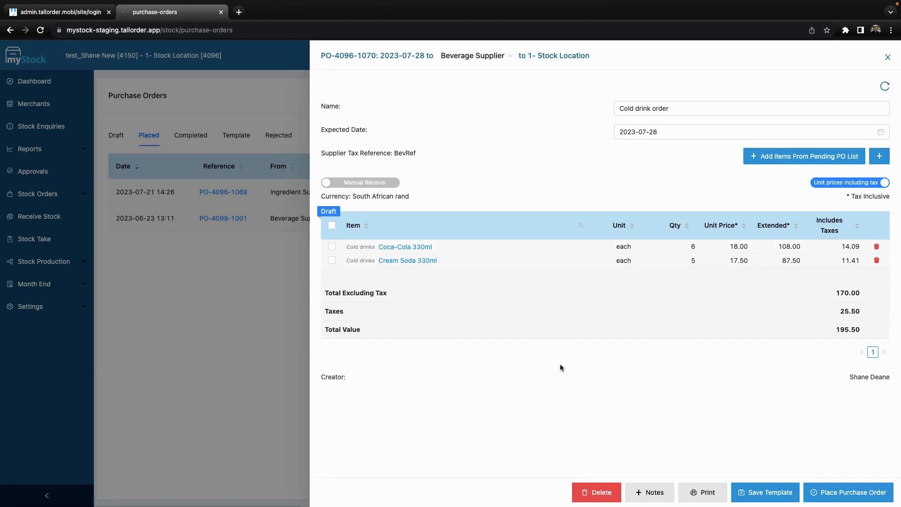
# Step: Try placing the order with Auto Receive and an invoice number, clear the number, close the form and return to Manual Receive
pyautogui.click(361, 186)
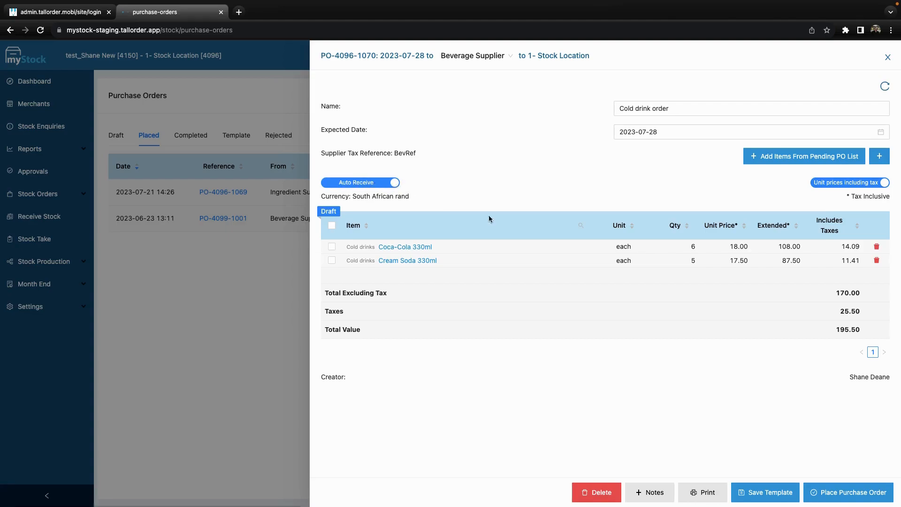
pyautogui.click(854, 493)
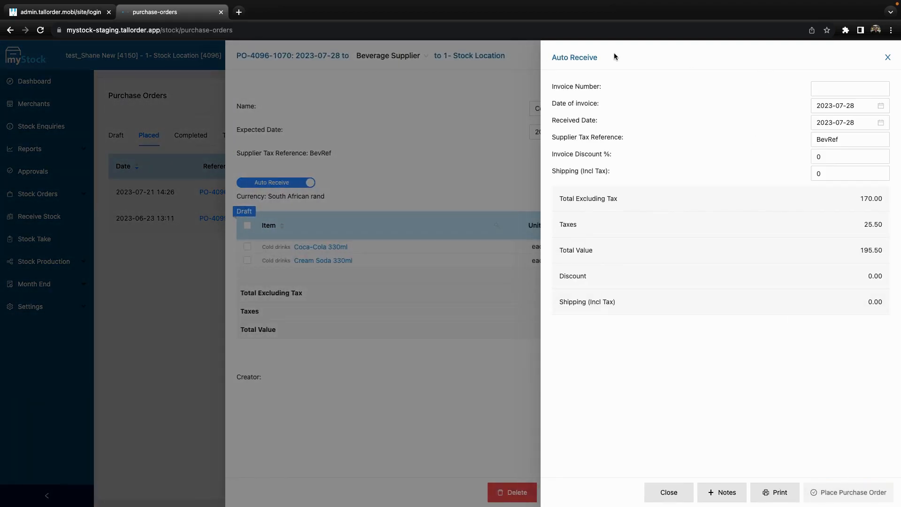
pyautogui.click(814, 85)
pyautogui.write('23532')
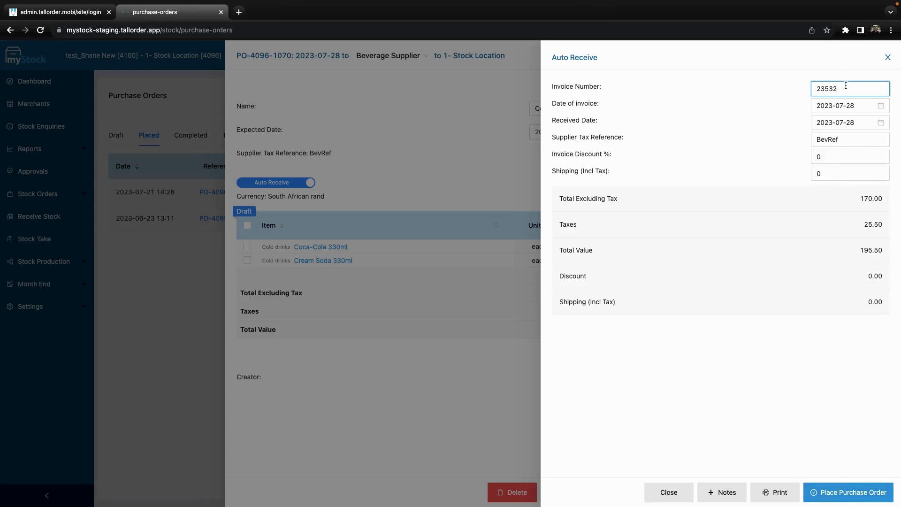
pyautogui.press('BackSpace')
pyautogui.press('BackSpace')
pyautogui.press('BackSpace')
pyautogui.press('BackSpace')
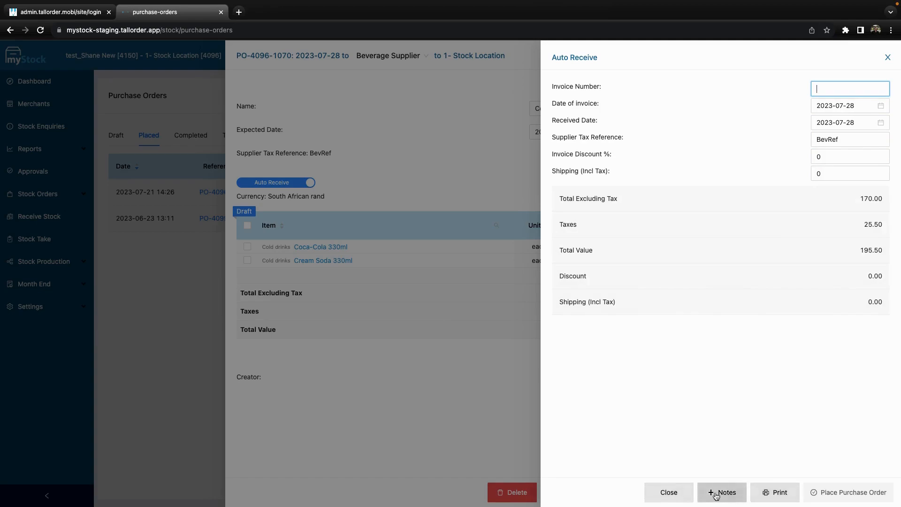
pyautogui.click(669, 492)
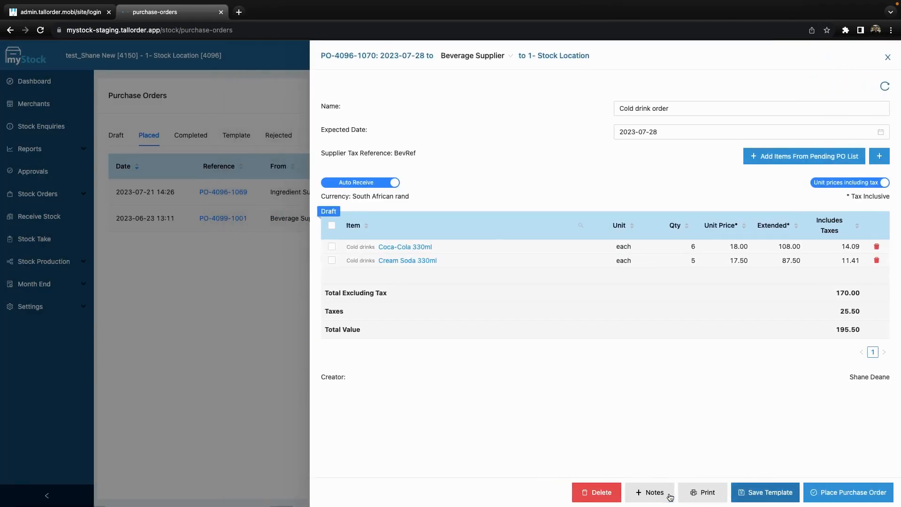
pyautogui.click(363, 184)
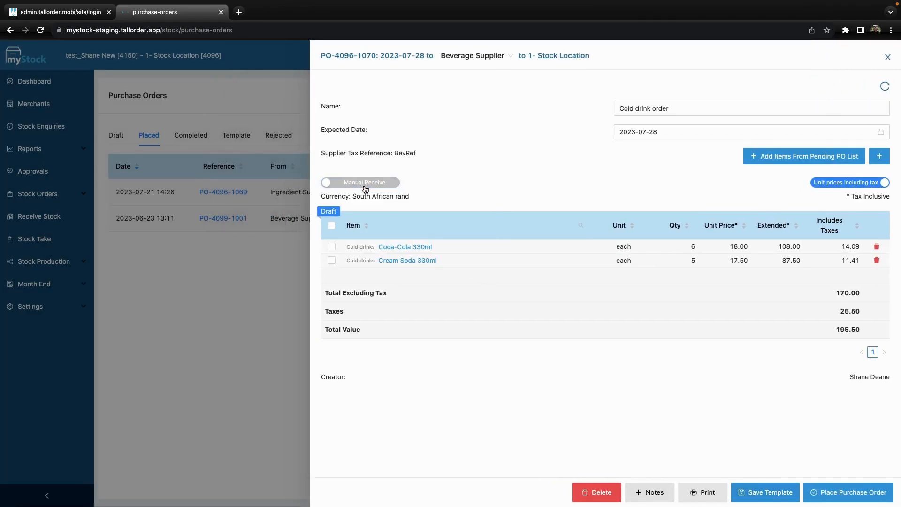
# Step: Compare the order with unit prices including and excluding tax, leave it on excluding tax and check the supplier tax reference
pyautogui.click(854, 186)
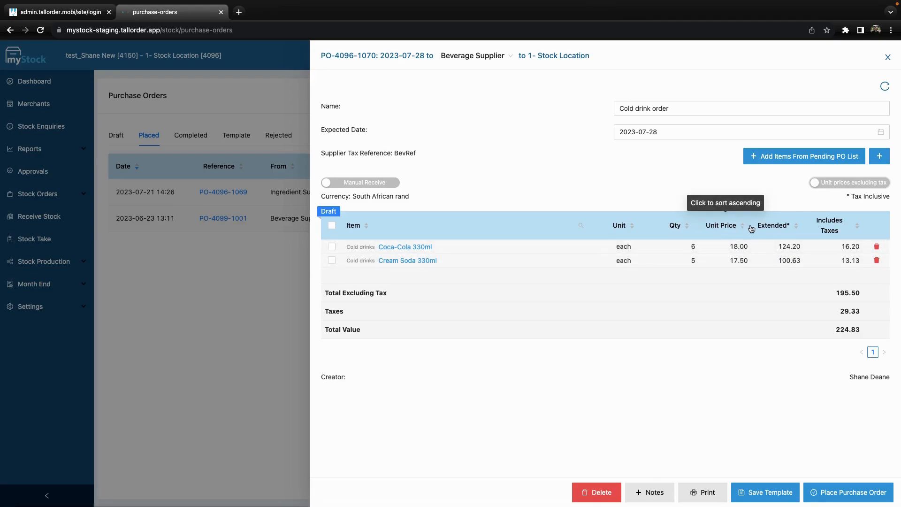
pyautogui.click(837, 186)
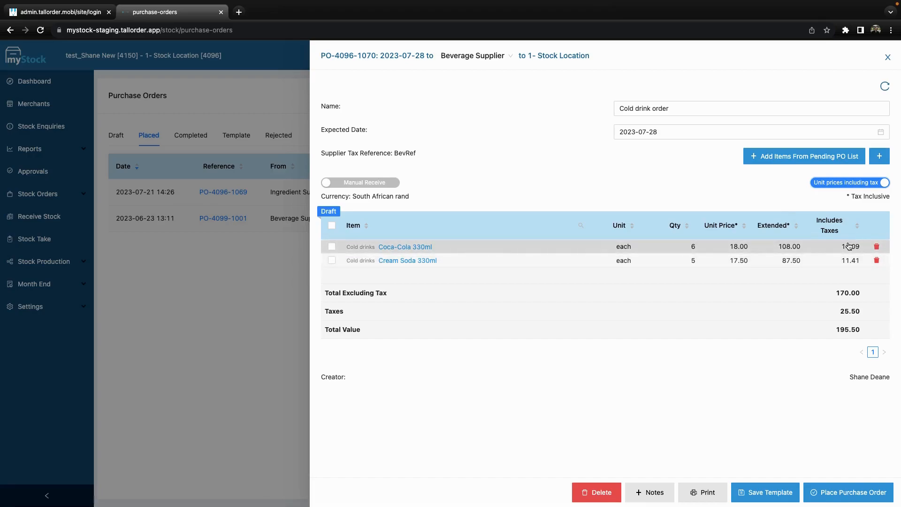
pyautogui.click(854, 184)
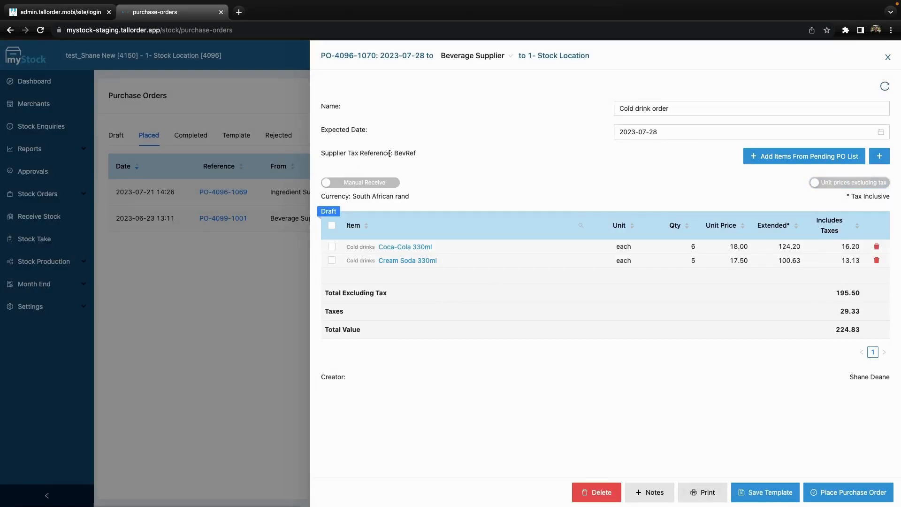
pyautogui.moveTo(394, 153); pyautogui.dragTo(417, 154)
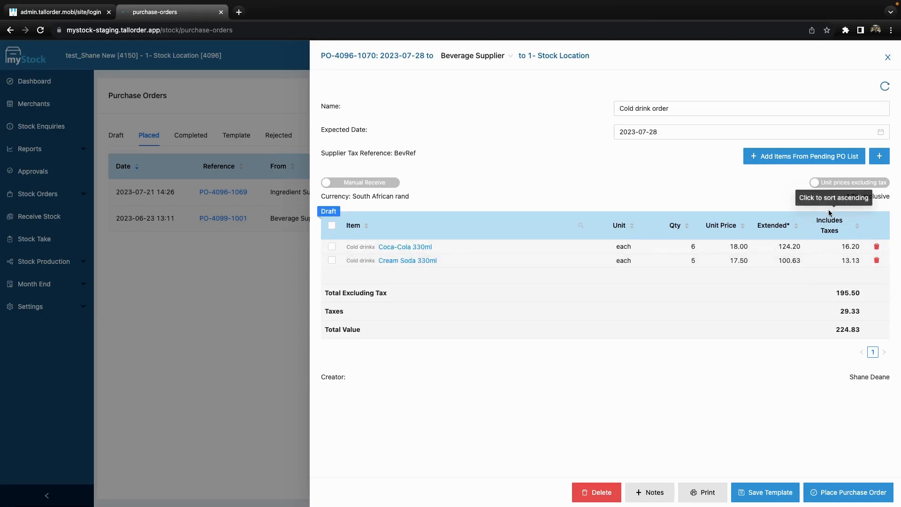
# Step: Preview the printable PDF of the draft purchase order, check its contents and output options, and close the preview
pyautogui.click(704, 493)
pyautogui.click(721, 134)
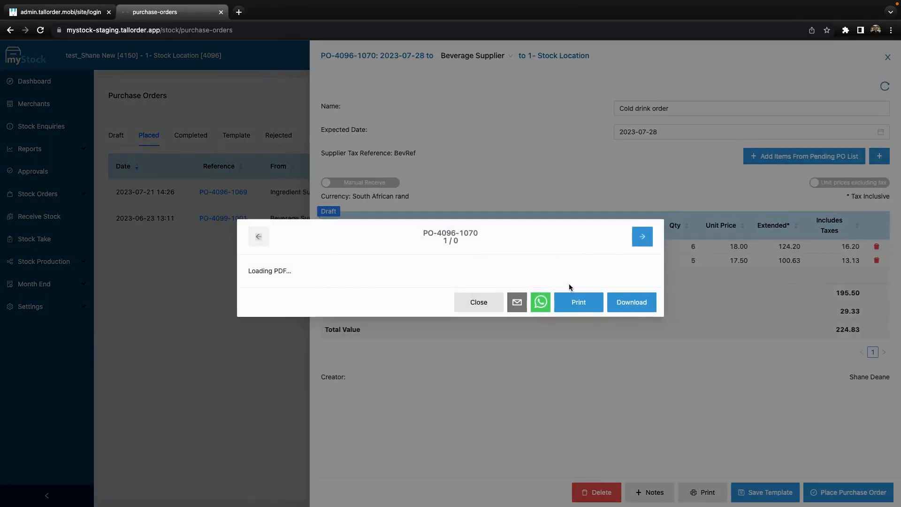
pyautogui.scroll(-1, 448, 302)
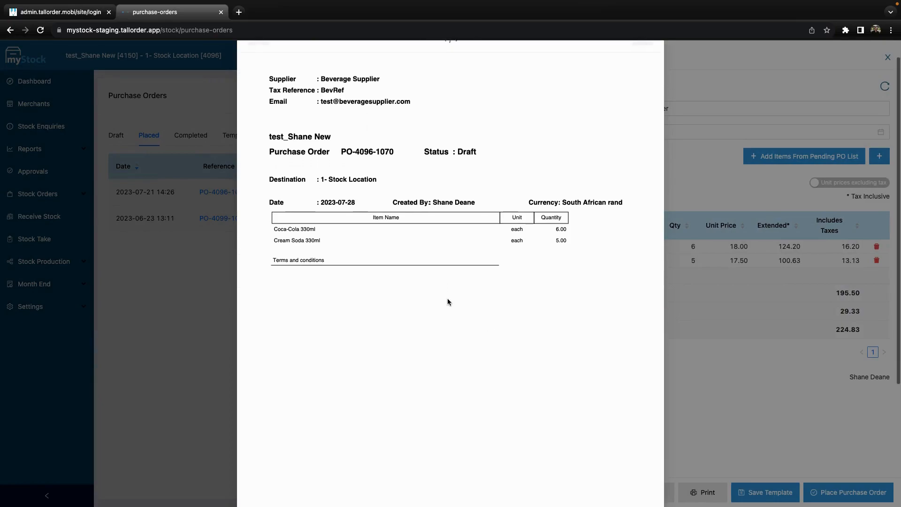
pyautogui.scroll(1, 422, 293)
pyautogui.scroll(-3, 404, 286)
pyautogui.scroll(-2, 403, 286)
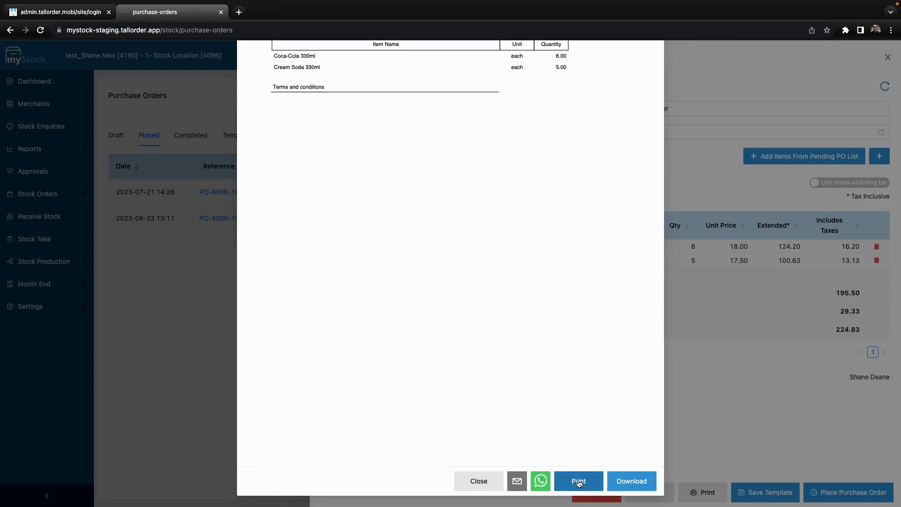
pyautogui.click(641, 491)
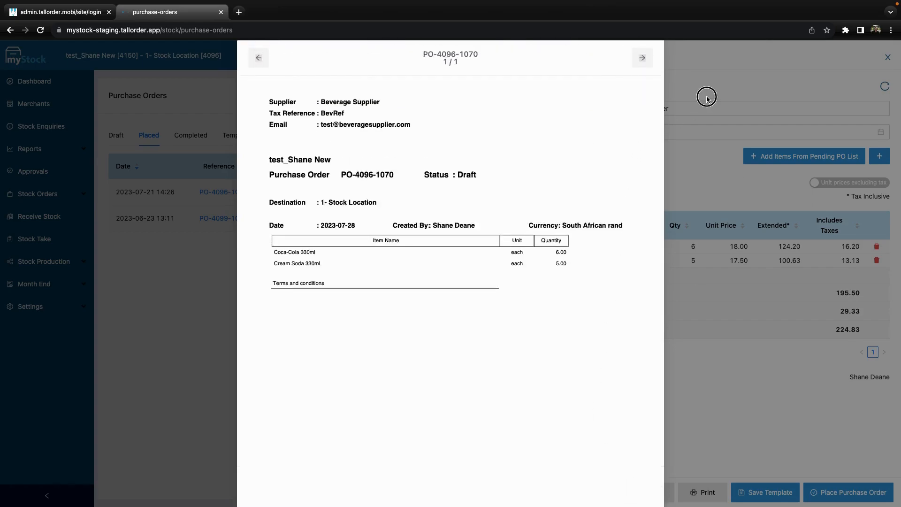
pyautogui.click(707, 97)
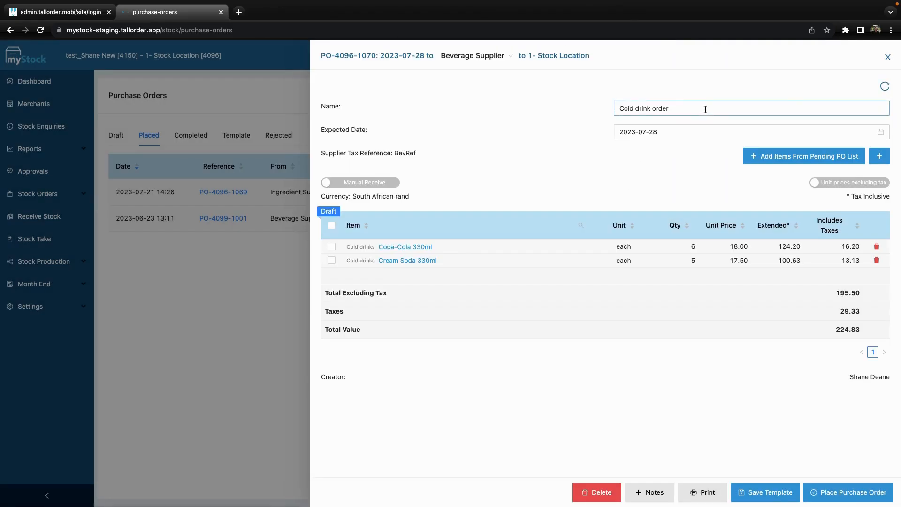
# Step: Add the note "THis is a note" to the draft purchase order
pyautogui.click(648, 491)
pyautogui.click(618, 96)
pyautogui.write('THI')
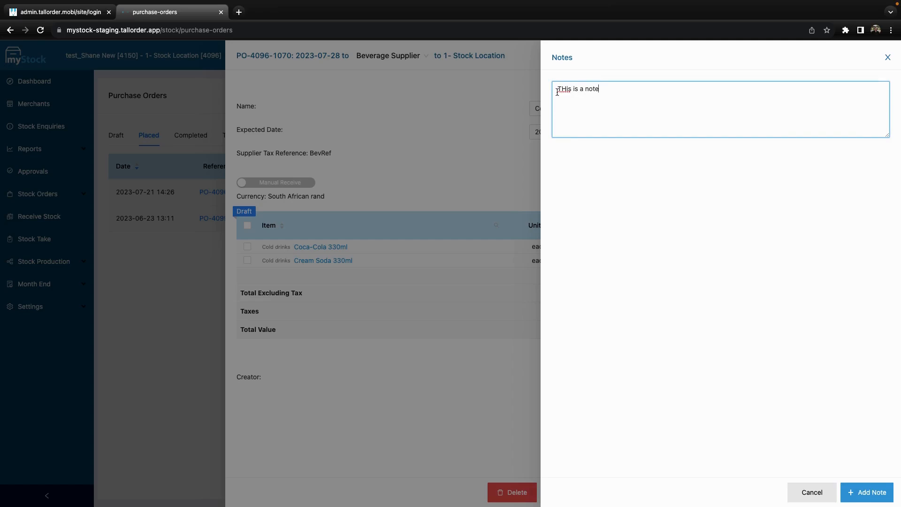
pyautogui.click(882, 492)
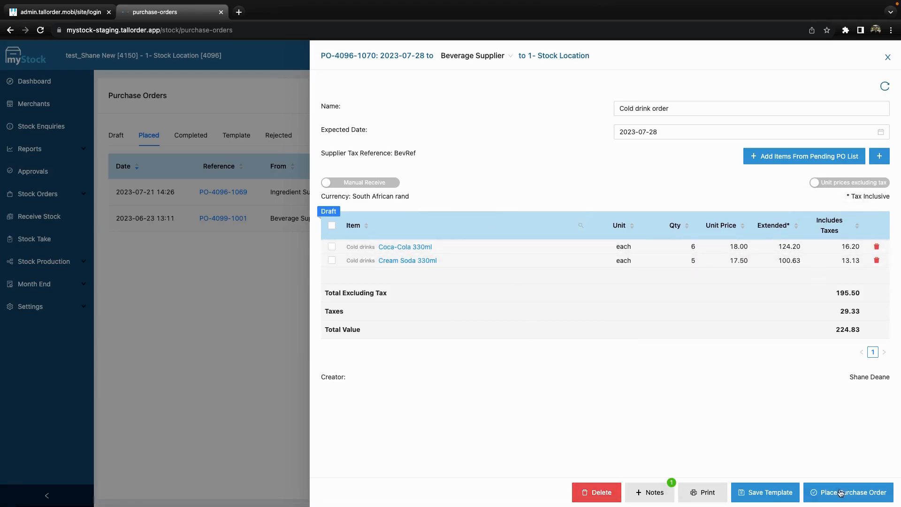
# Step: Save the purchase order as a template named "Cold Drink Template" and close the template
pyautogui.click(766, 494)
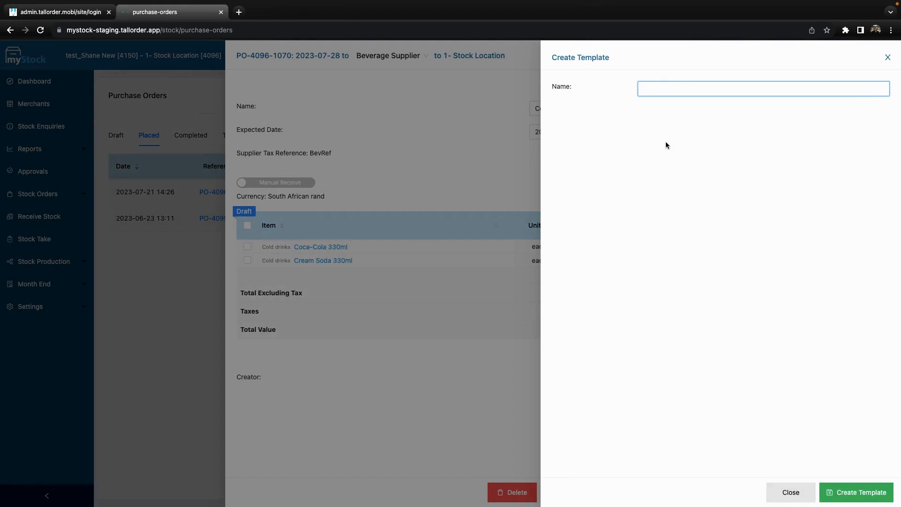
pyautogui.write('Cold Drink Template')
pyautogui.click(859, 494)
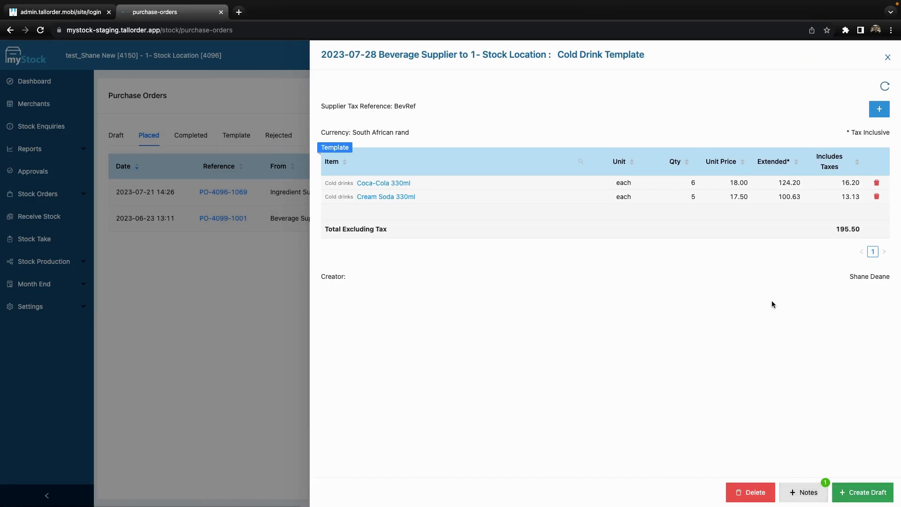
pyautogui.click(888, 59)
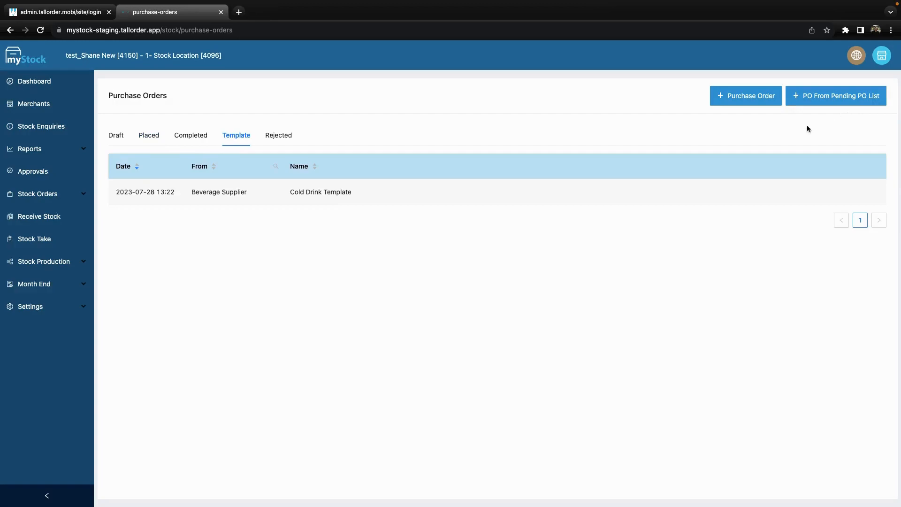
# Step: Reopen the draft "Cold drink order" from the purchase orders and place it
pyautogui.click(113, 137)
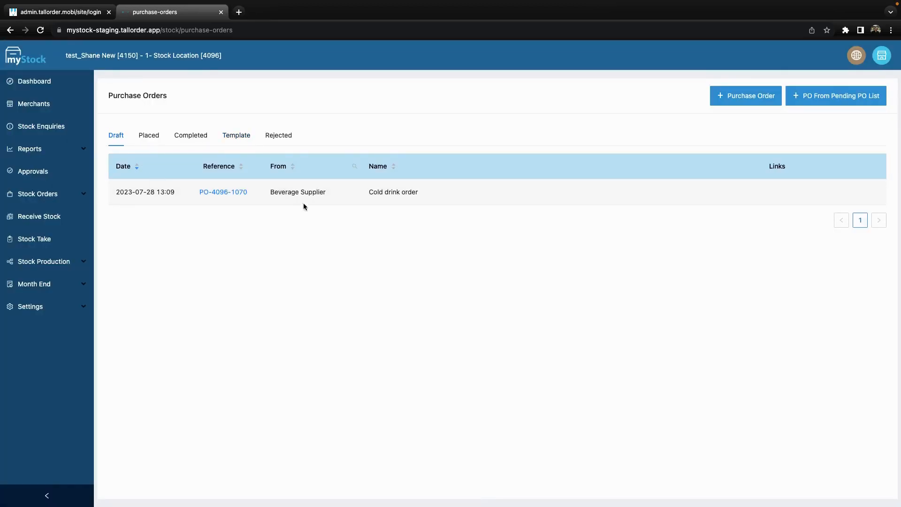
pyautogui.click(338, 192)
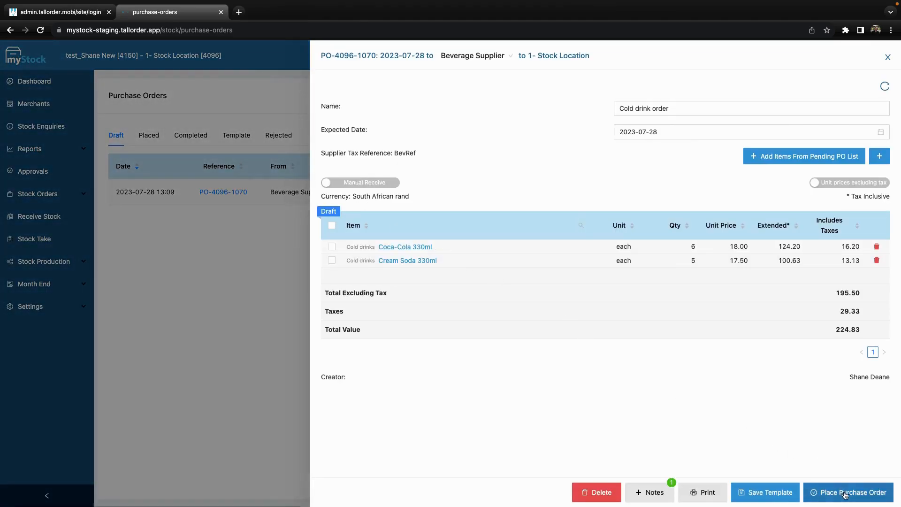
pyautogui.click(850, 495)
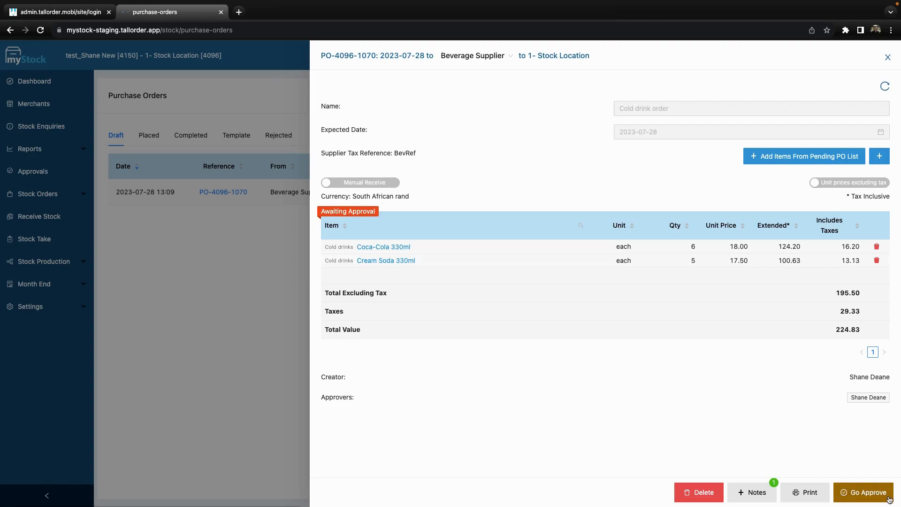
# Step: Open the "Cold drink order" awaiting approval and approve it without entering approval notes
pyautogui.click(866, 492)
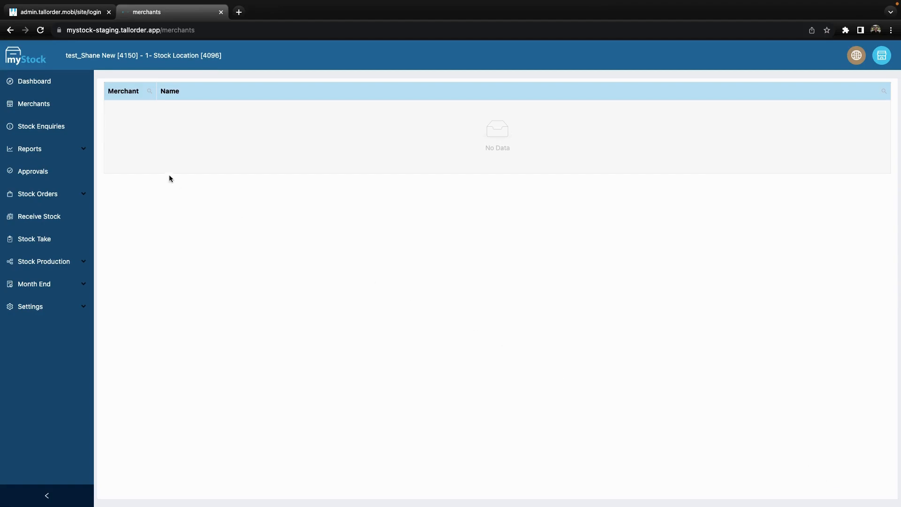
pyautogui.click(36, 173)
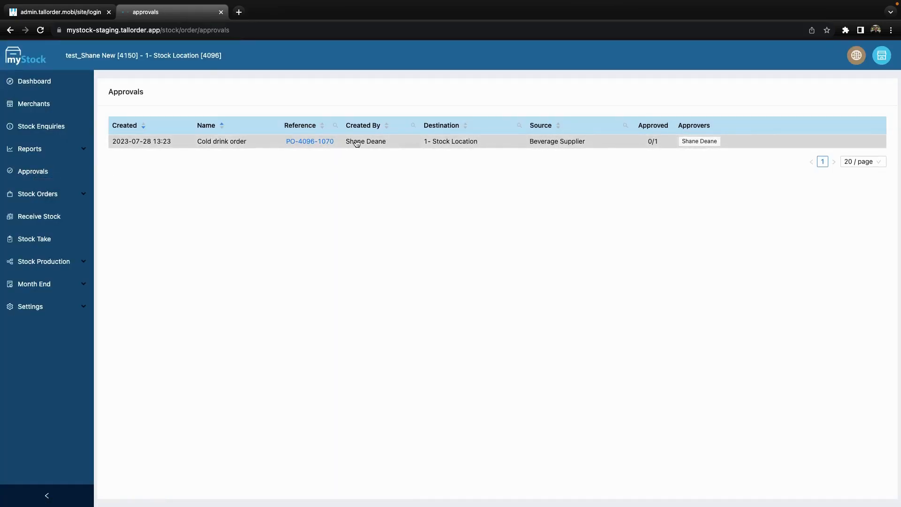
pyautogui.click(387, 142)
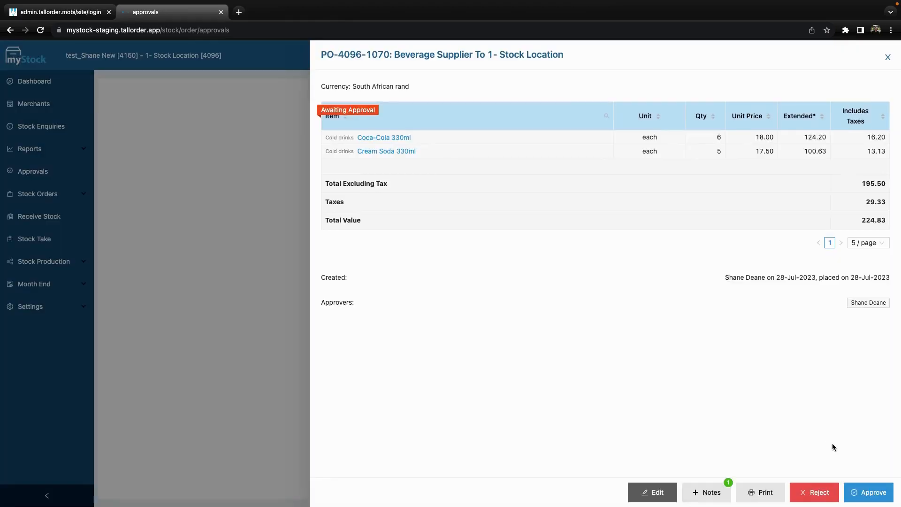
pyautogui.click(873, 496)
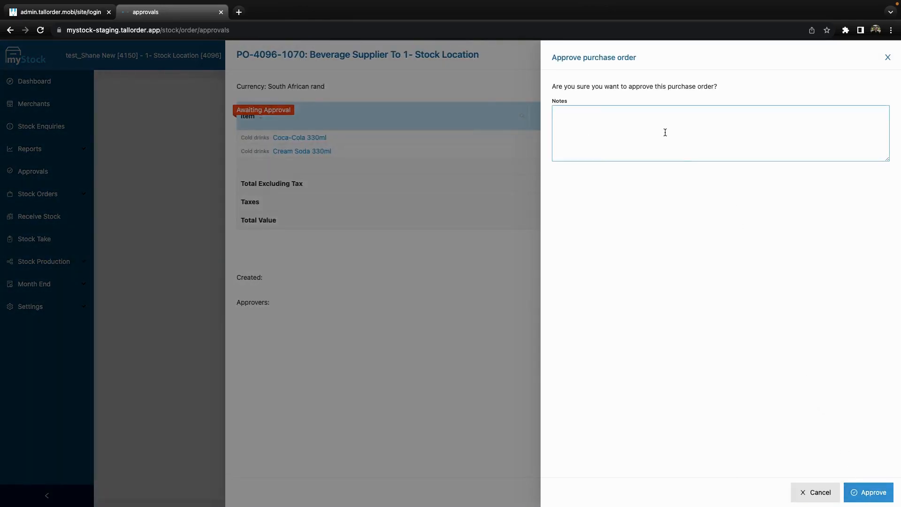
pyautogui.click(873, 496)
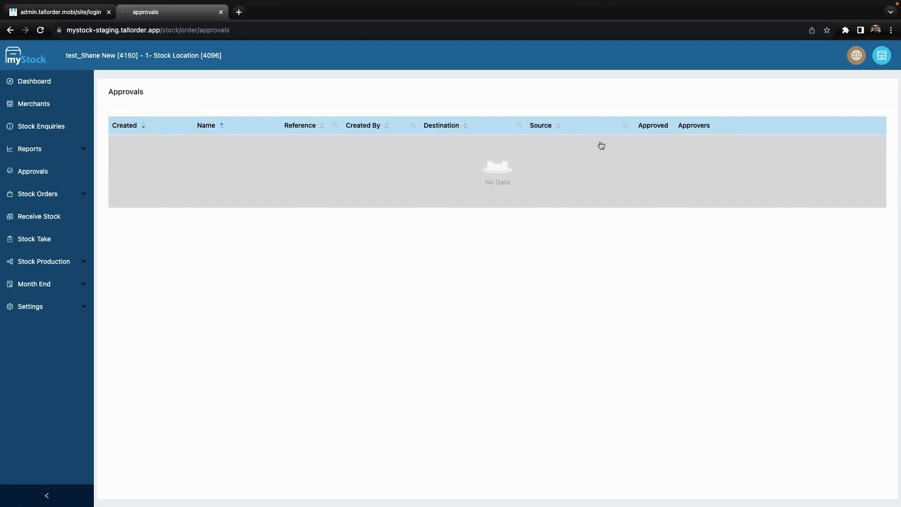
# Step: Review the placed and completed purchase order lists to check where the approved order is filed
pyautogui.click(62, 198)
pyautogui.click(59, 216)
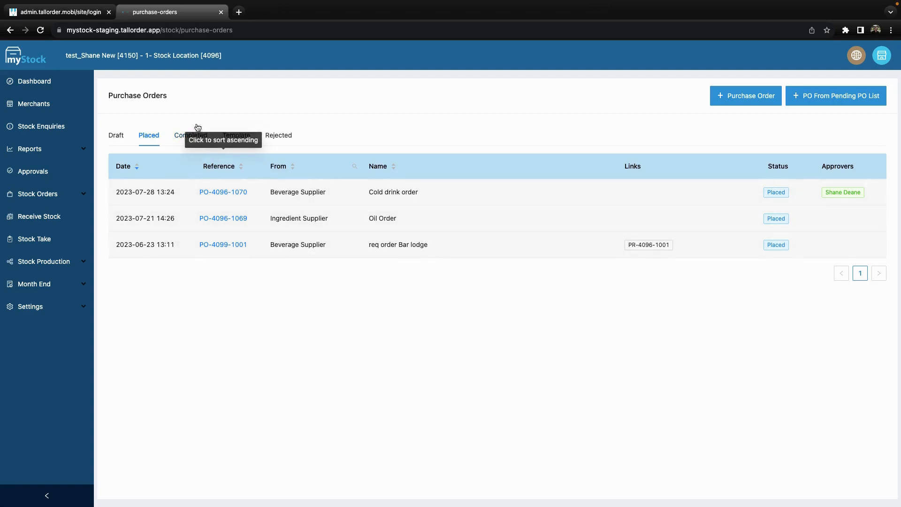
pyautogui.click(190, 137)
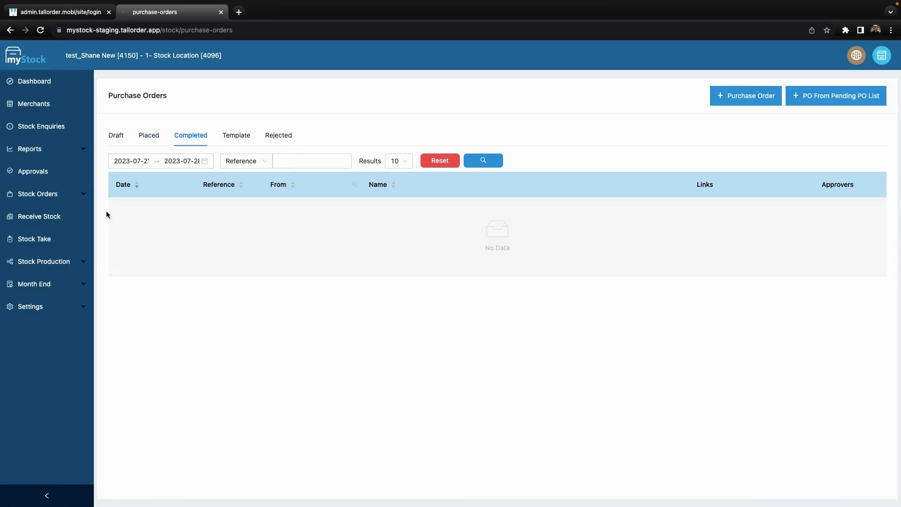
# Step: Open the "Cold drink order" among the stock awaiting receipt, view its receiving form and close it
pyautogui.click(41, 220)
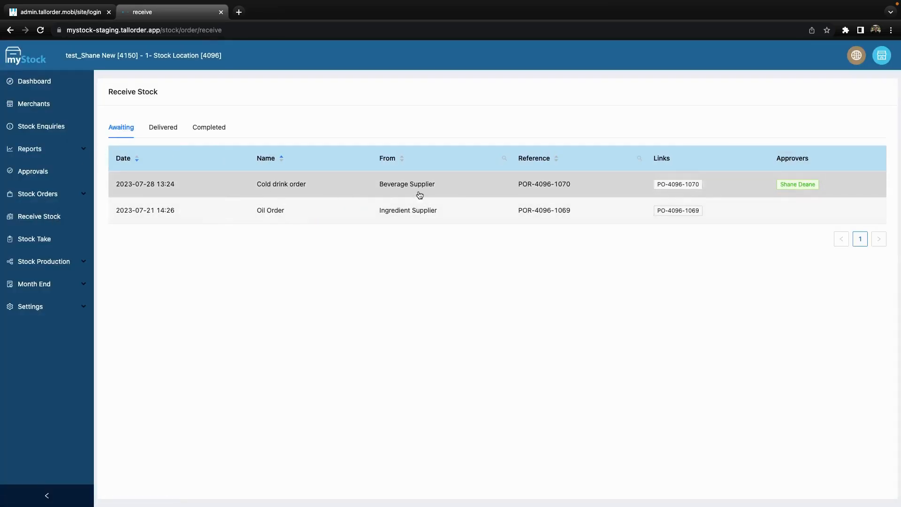
pyautogui.click(320, 189)
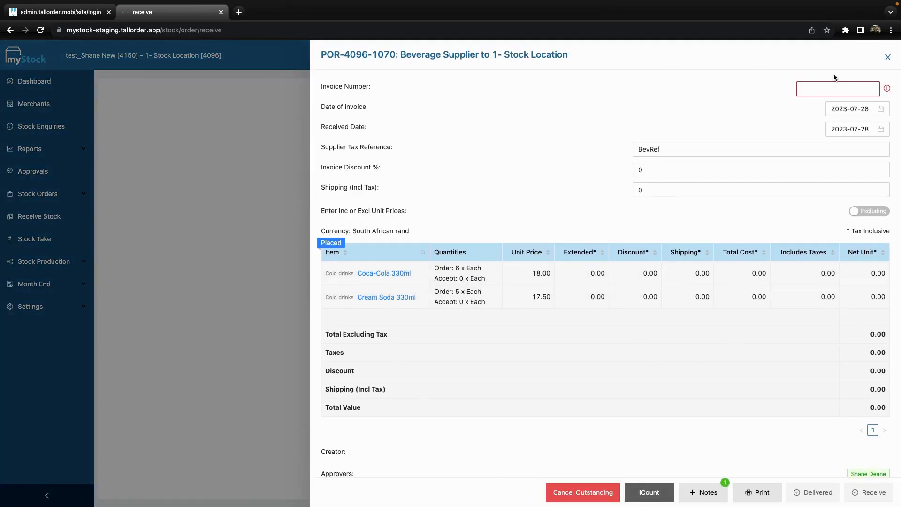
pyautogui.click(887, 58)
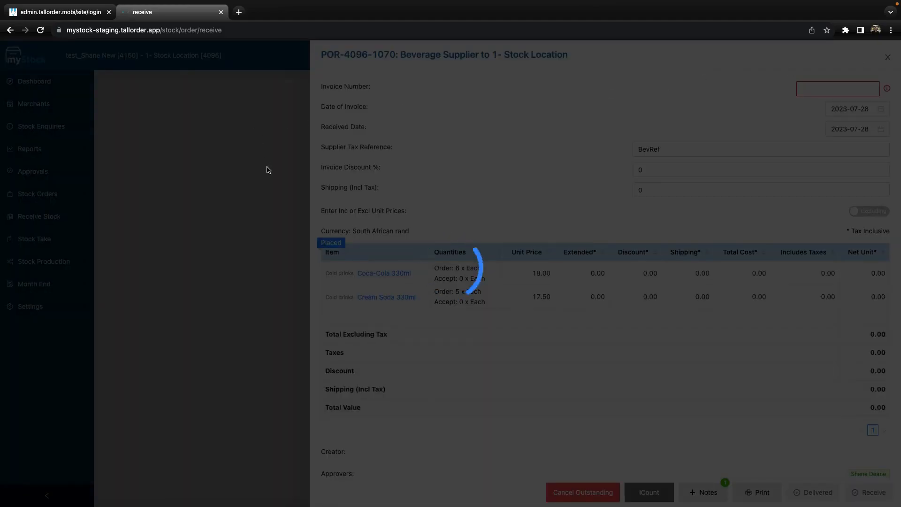